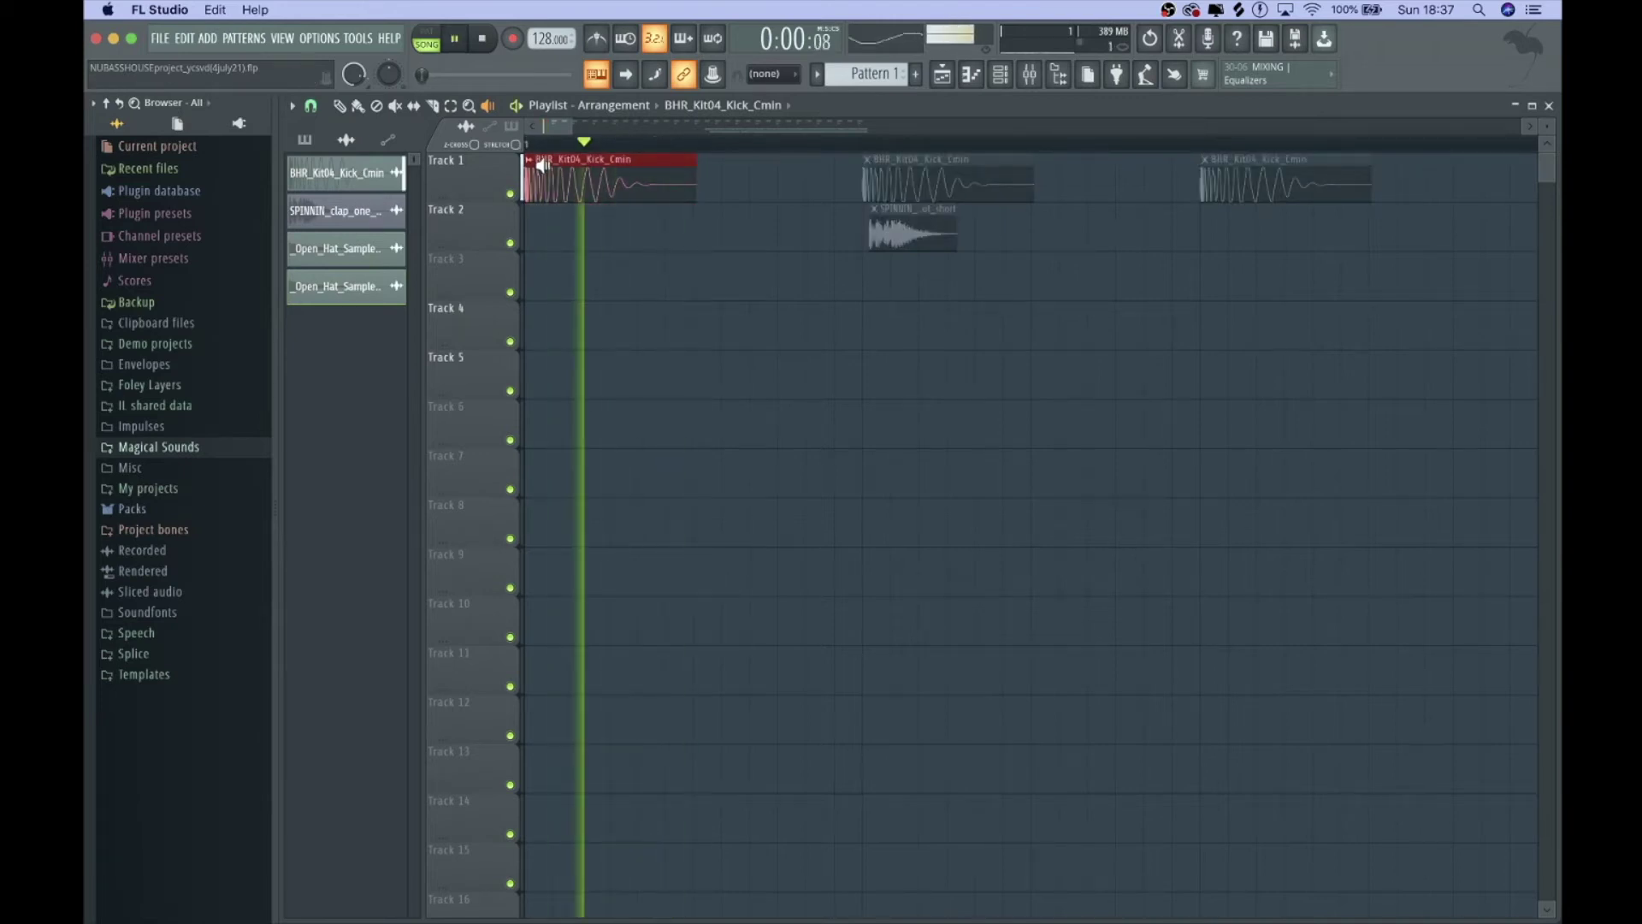
Step: Play the drums and preview the open hi-hat clips on Tracks 4 and 5
{"action": "key", "text": "space"}
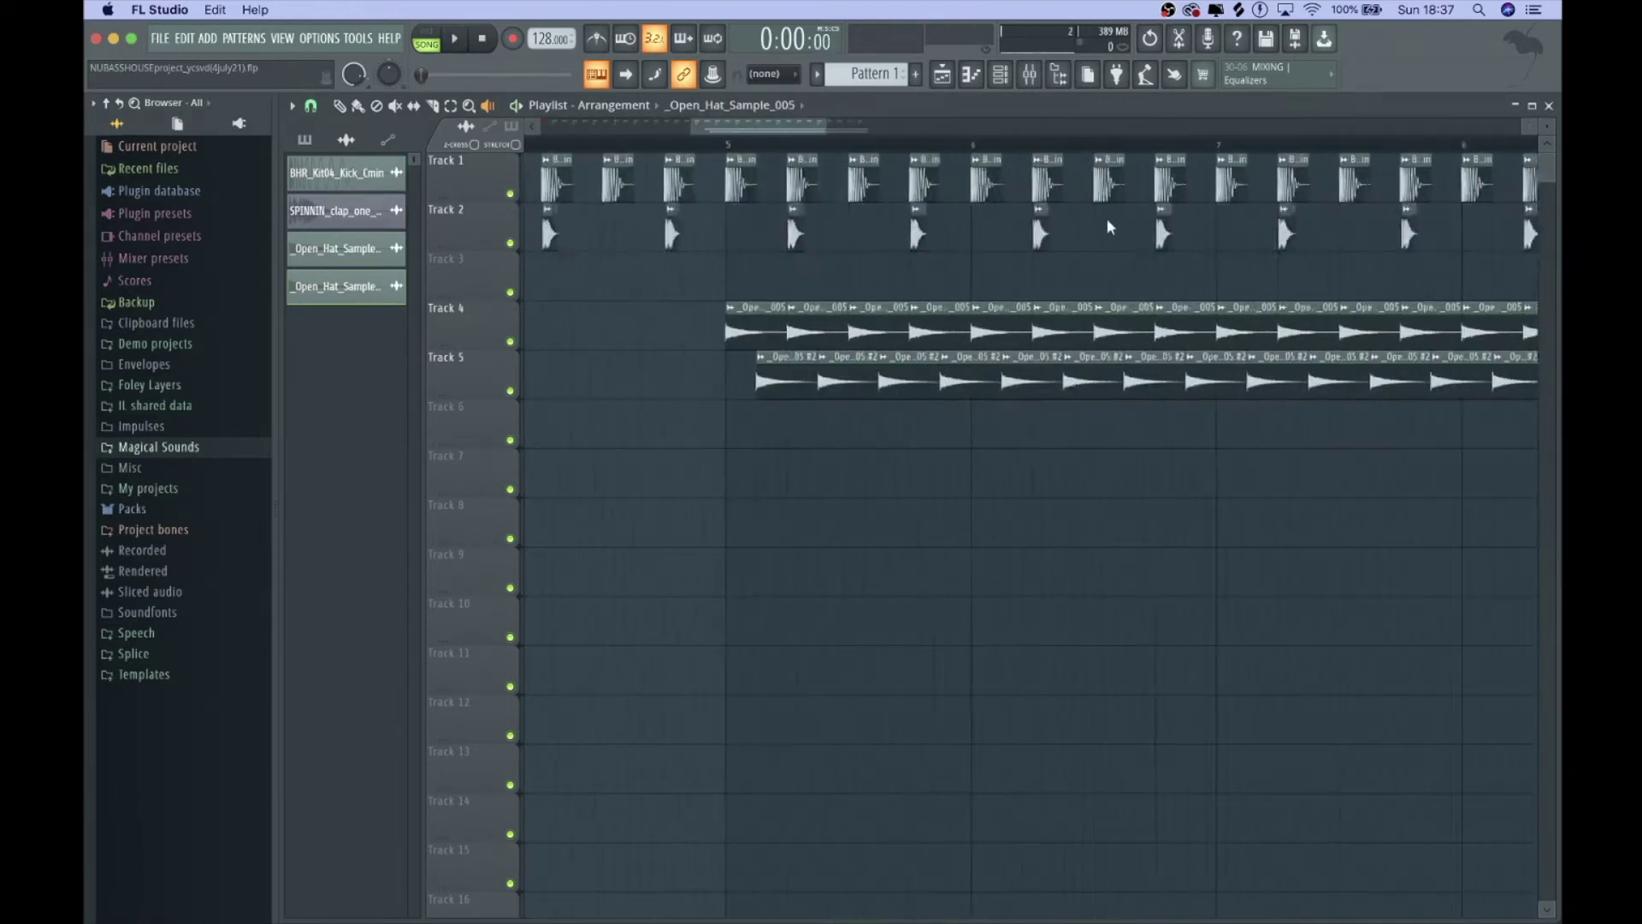
{"action": "left_click", "coordinate": [674, 386]}
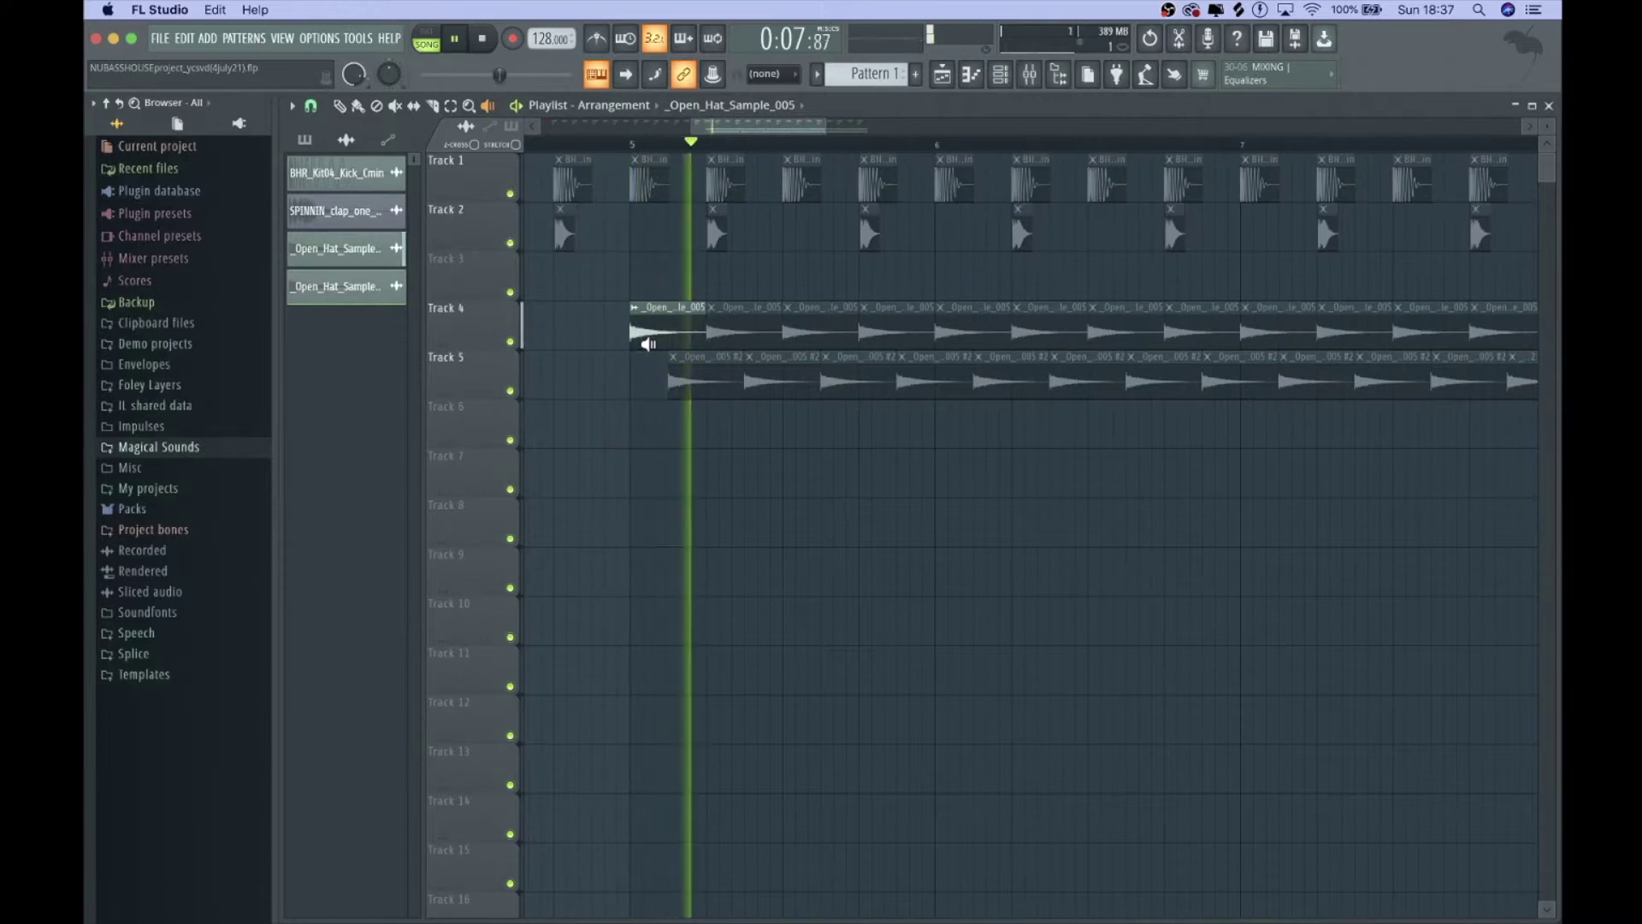
{"action": "left_click", "coordinate": [674, 392]}
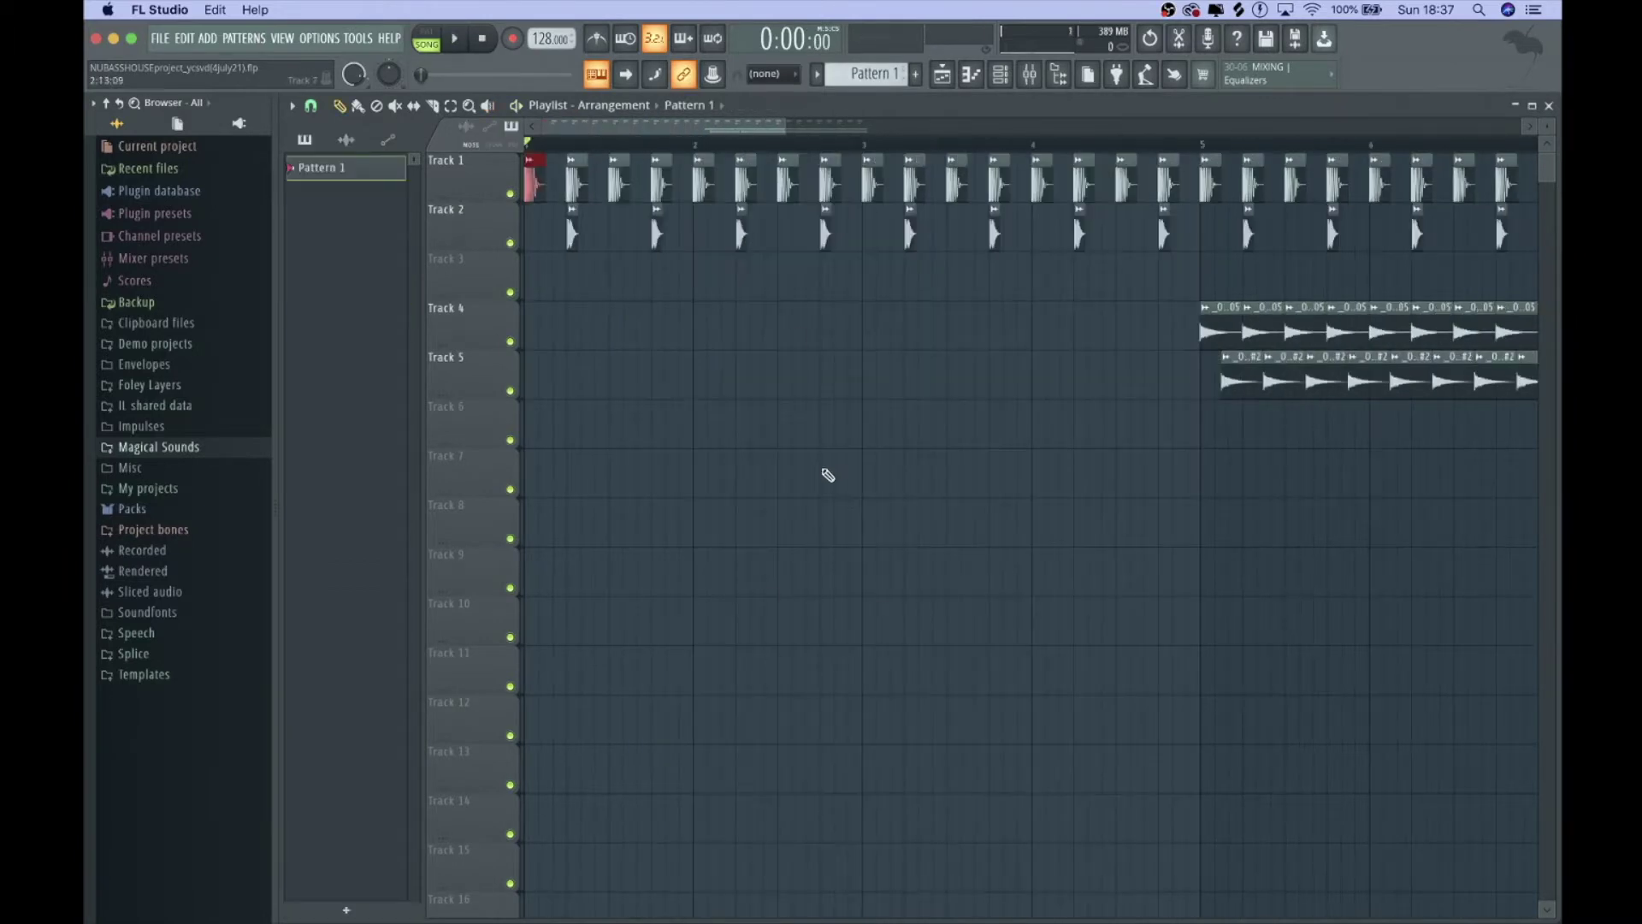
Step: Place Pattern 1 at the start of Track 7 and add an FL Keys chord channel
{"action": "left_click_drag", "start_coordinate": [827, 475], "coordinate": [532, 475]}
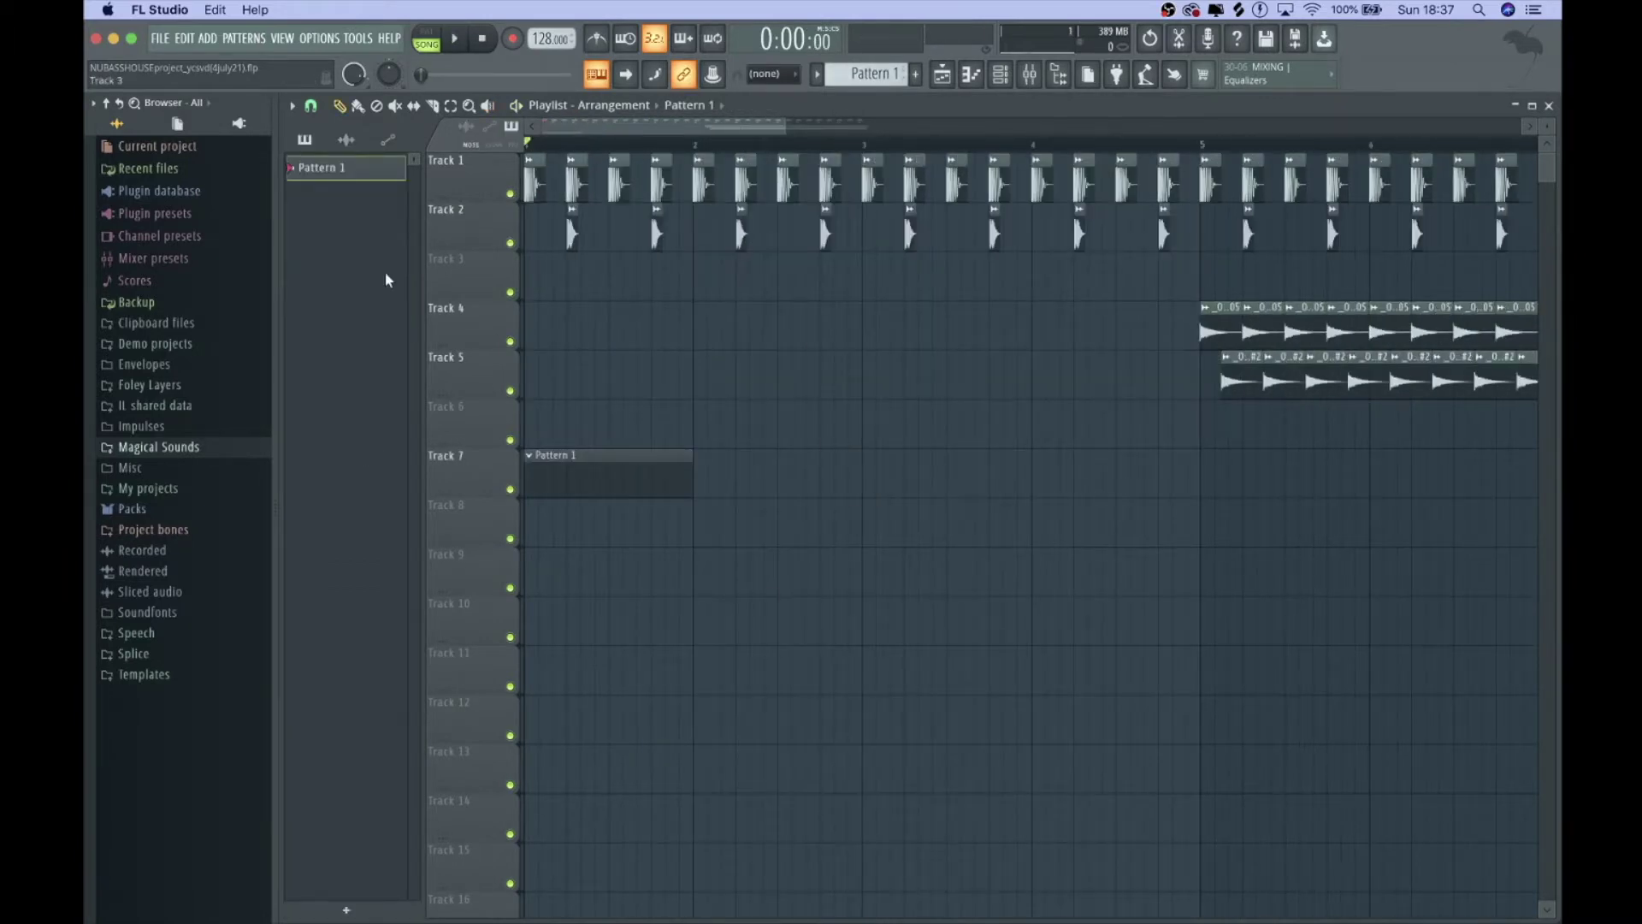
{"action": "key", "text": "space"}
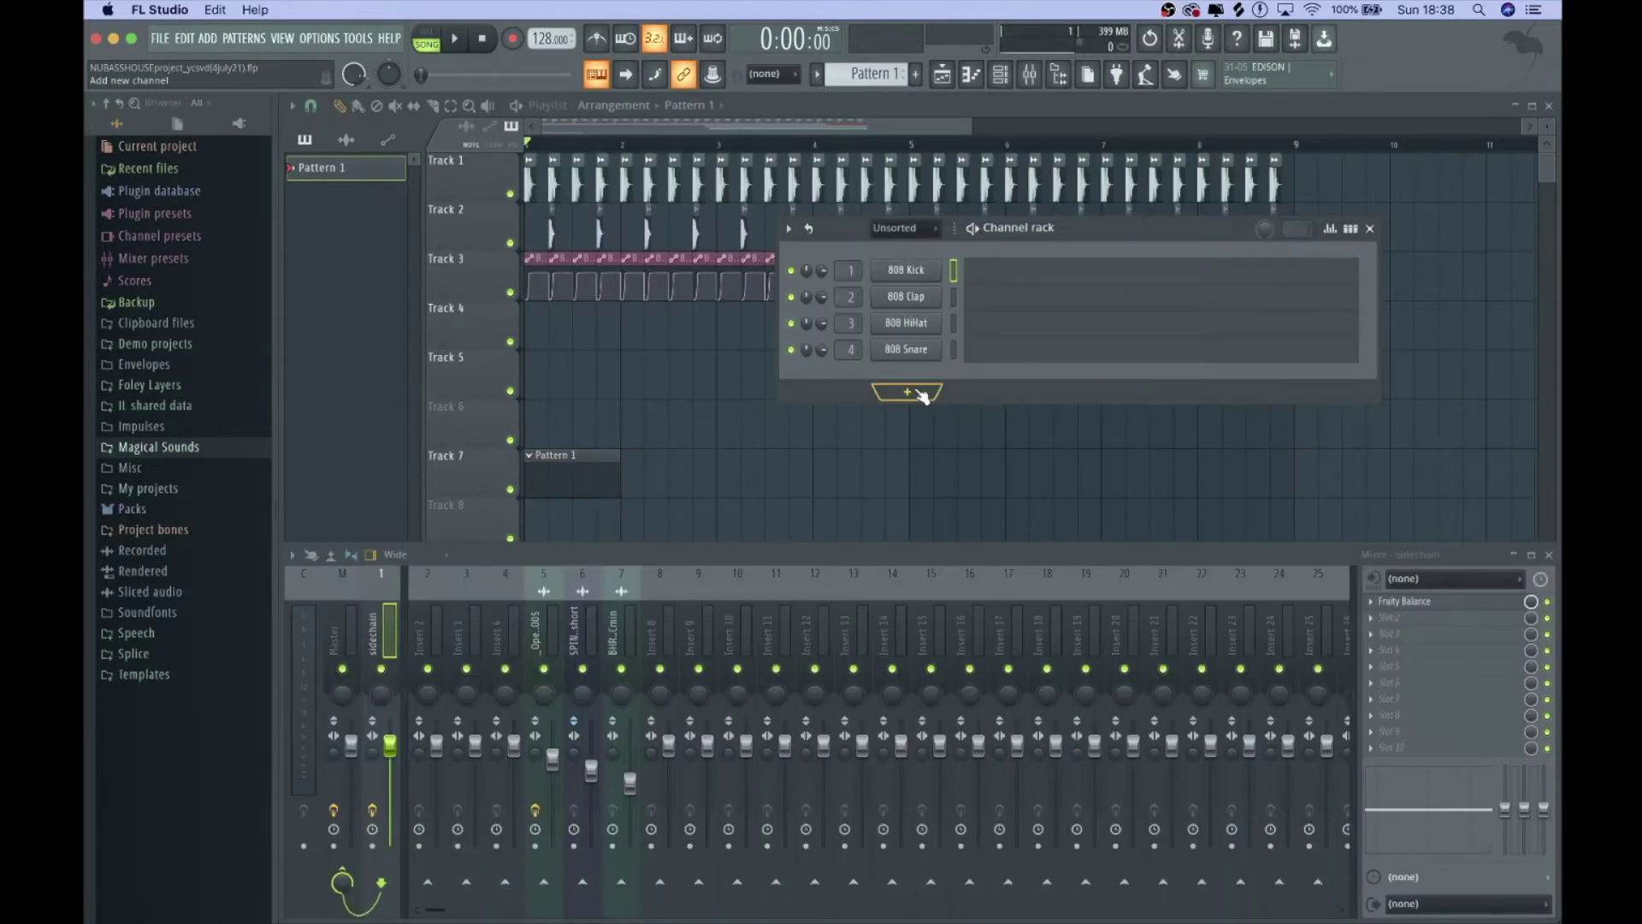
{"action": "left_click", "coordinate": [920, 394]}
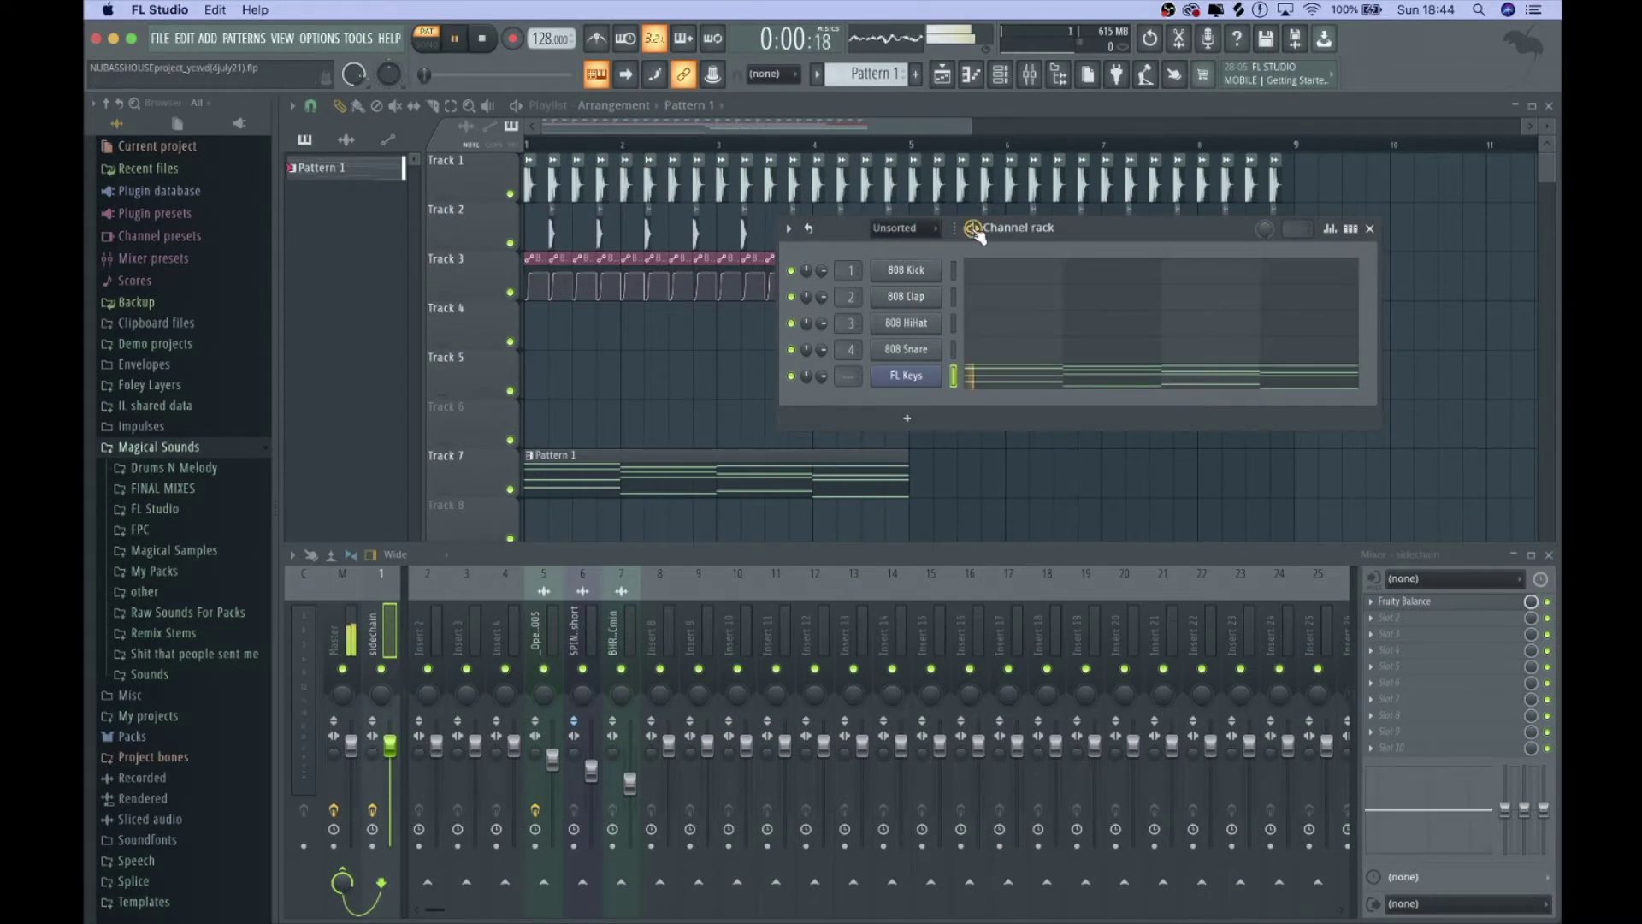
{"action": "left_click", "coordinate": [1005, 378]}
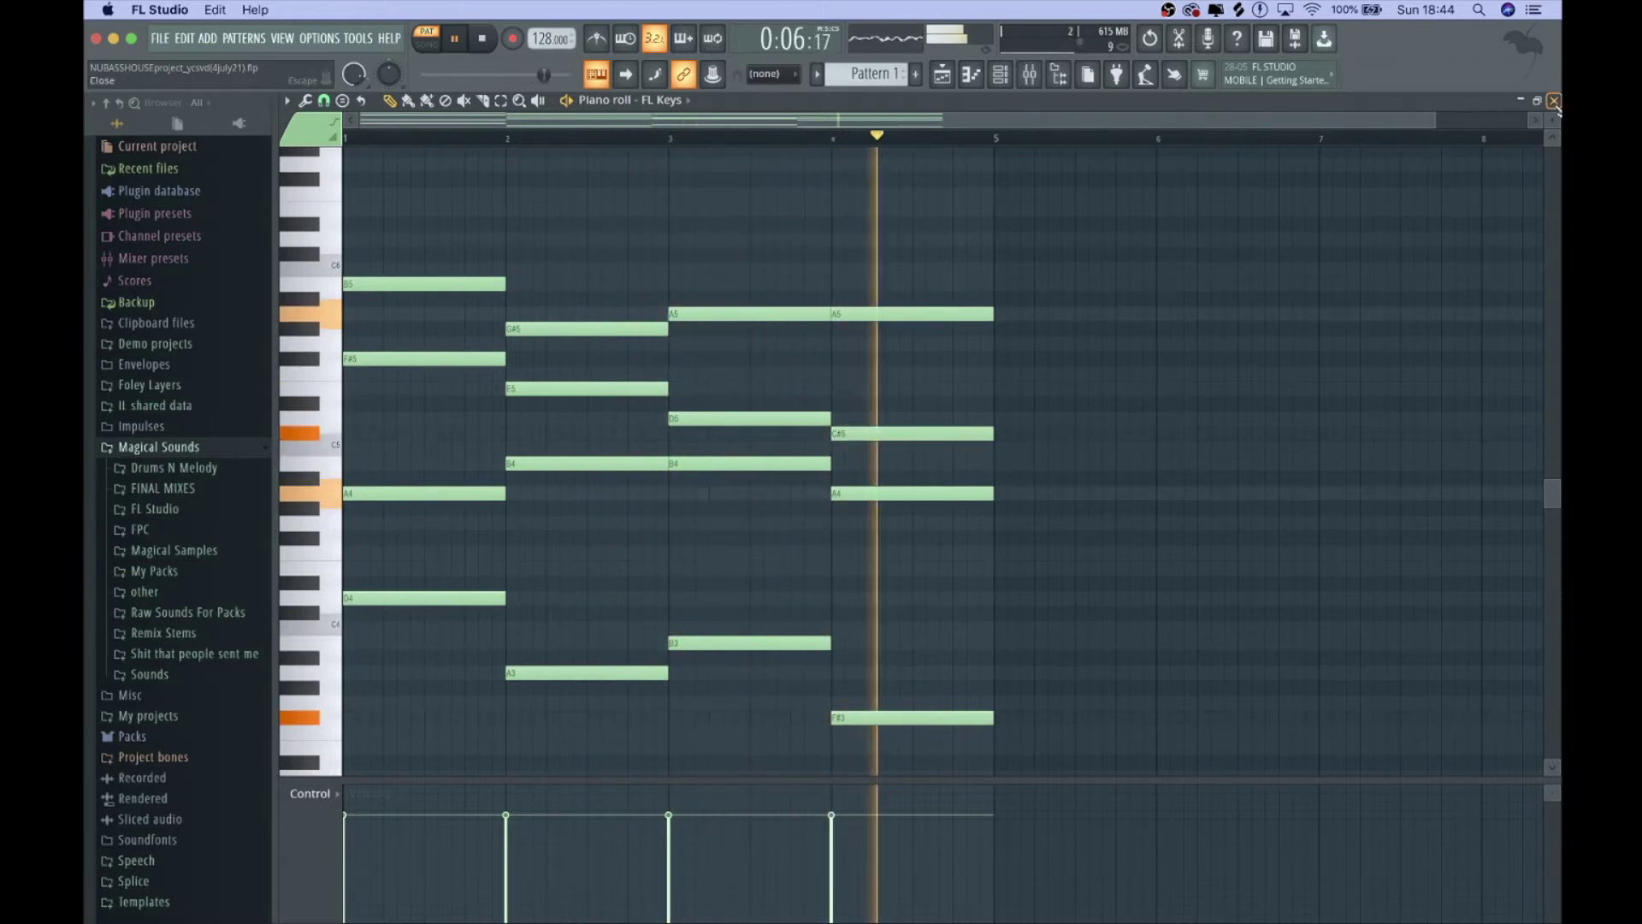
{"action": "left_click", "coordinate": [1554, 100]}
{"action": "key", "text": "space"}
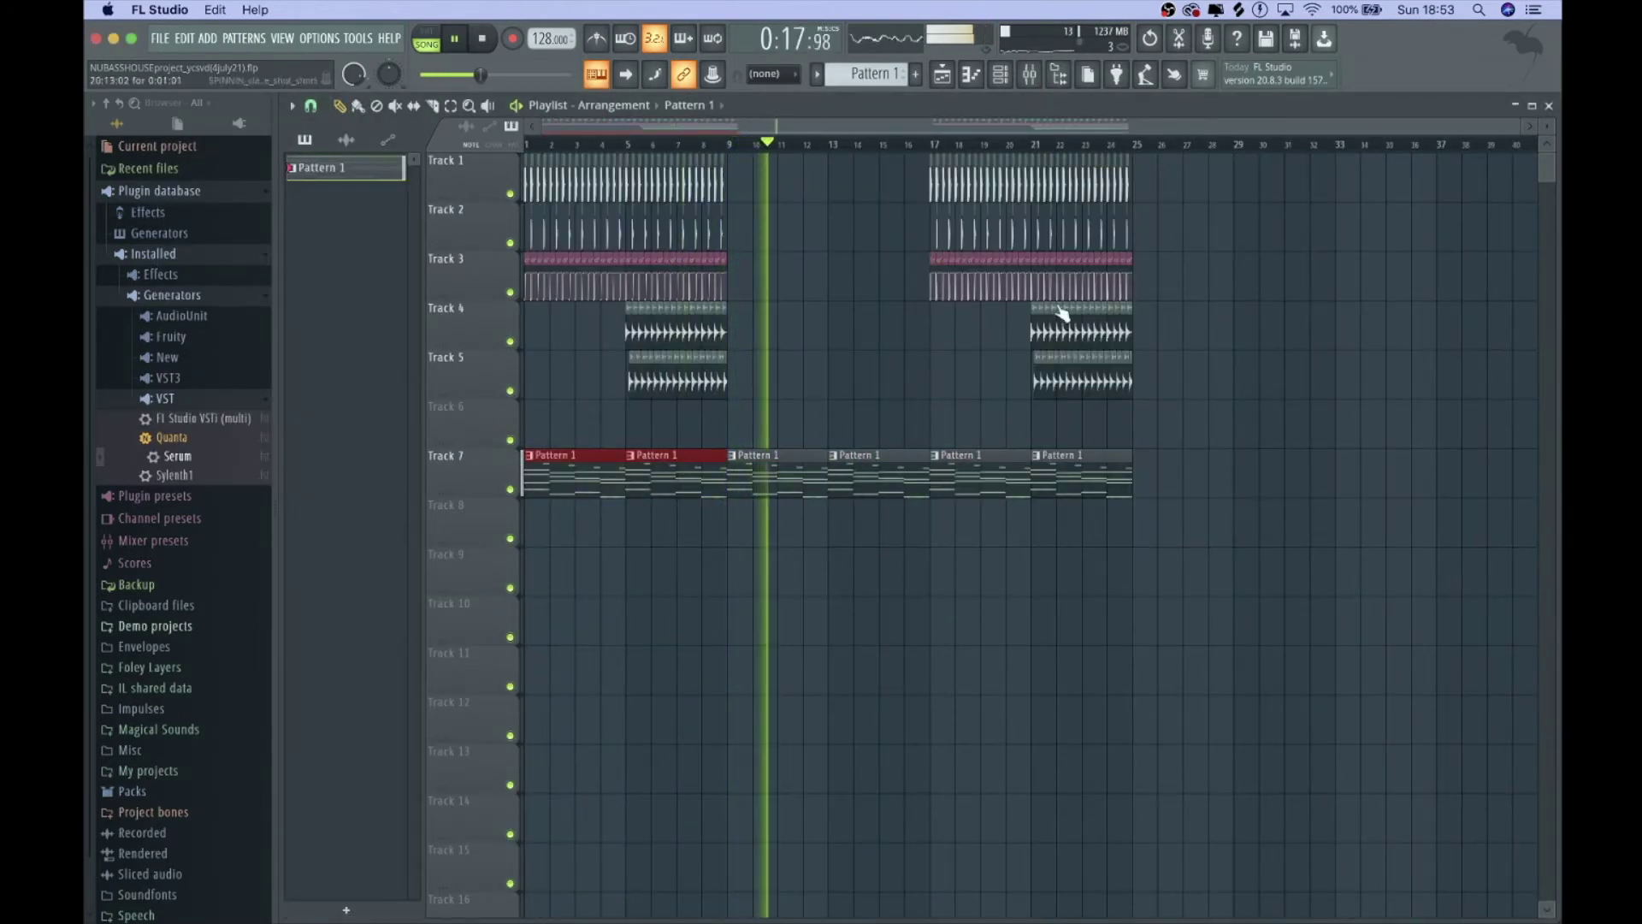
Step: Bring up the Mixer and select an empty insert effect slot
{"action": "left_click", "coordinate": [1031, 75]}
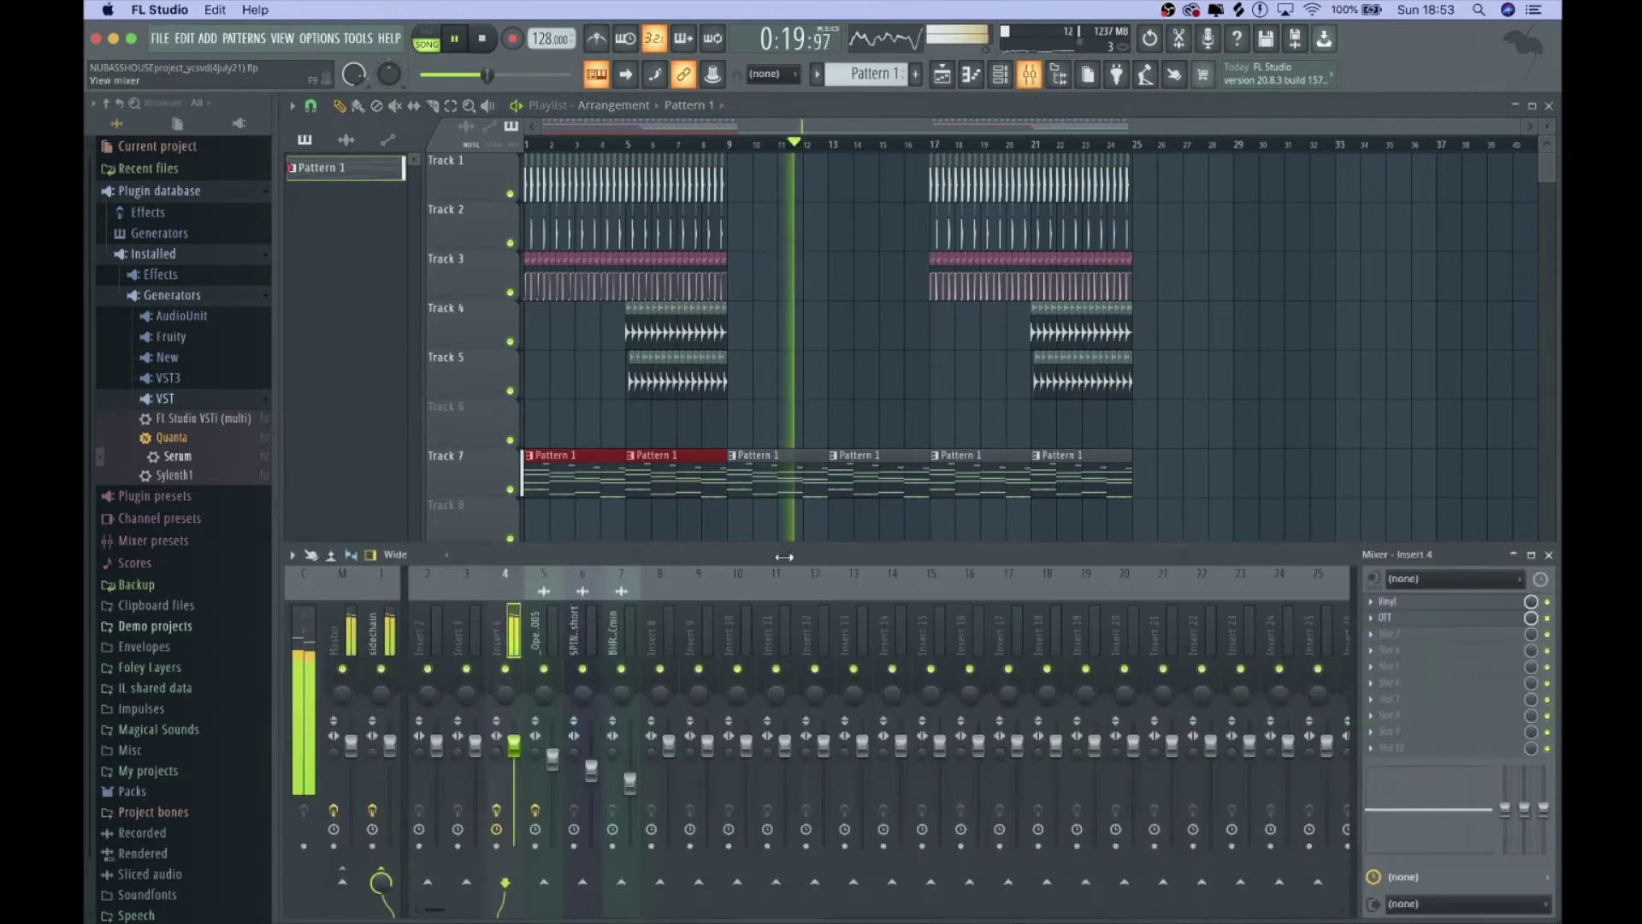
{"action": "left_click", "coordinate": [1424, 596]}
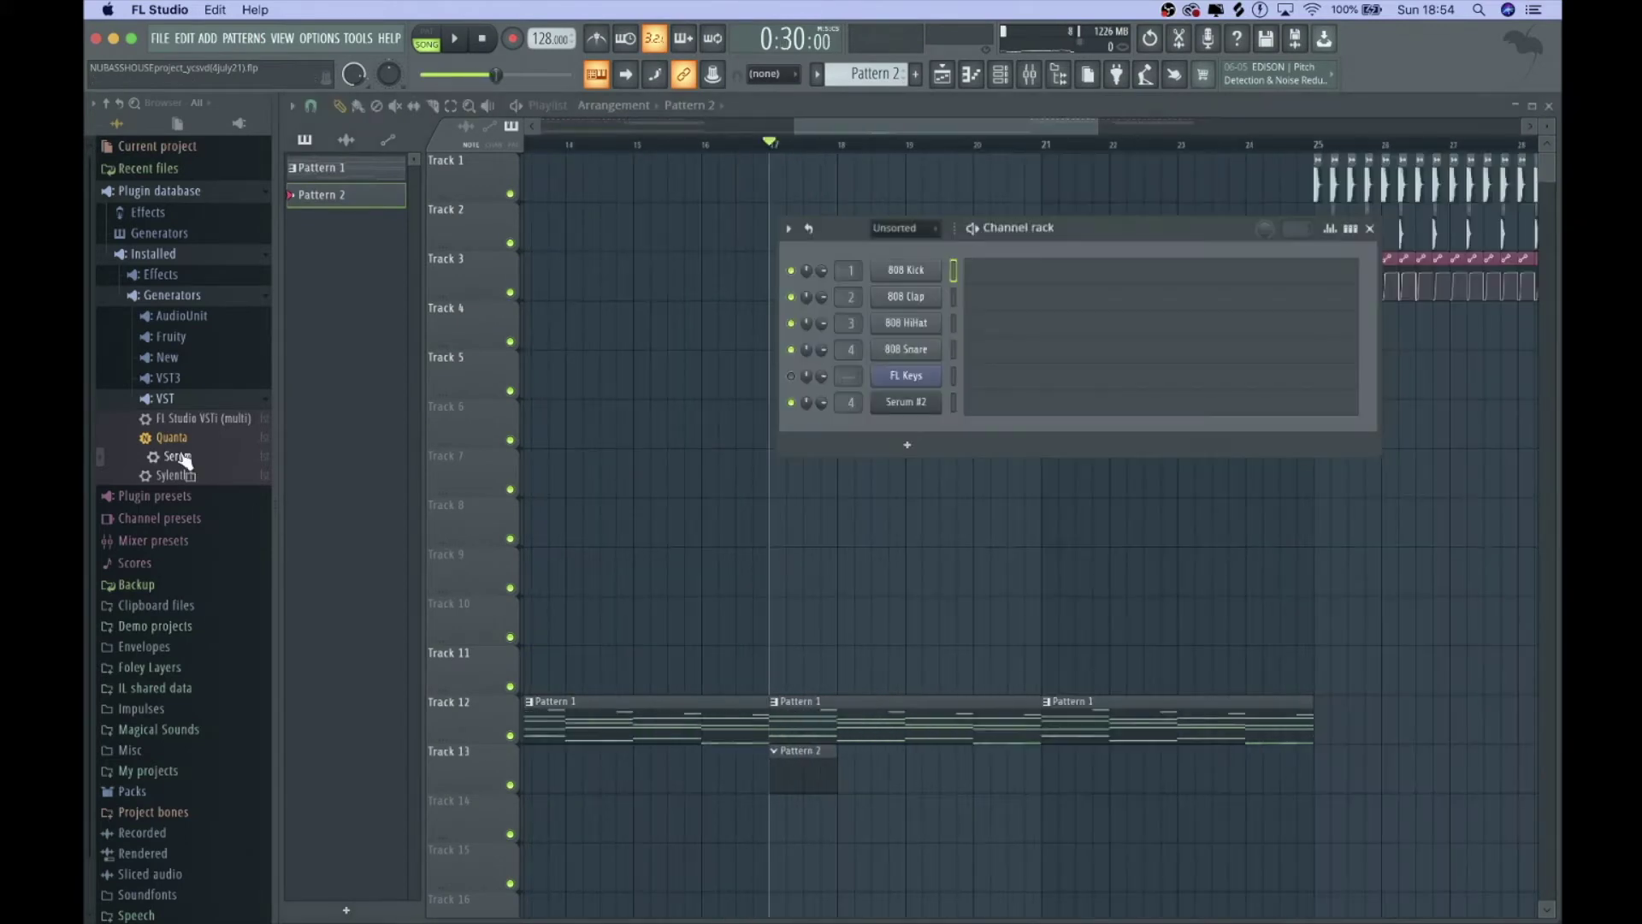
Step: Load Serum as a new channel and browse its presets without choosing one
{"action": "left_click_drag", "start_coordinate": [767, 449], "coordinate": [863, 431]}
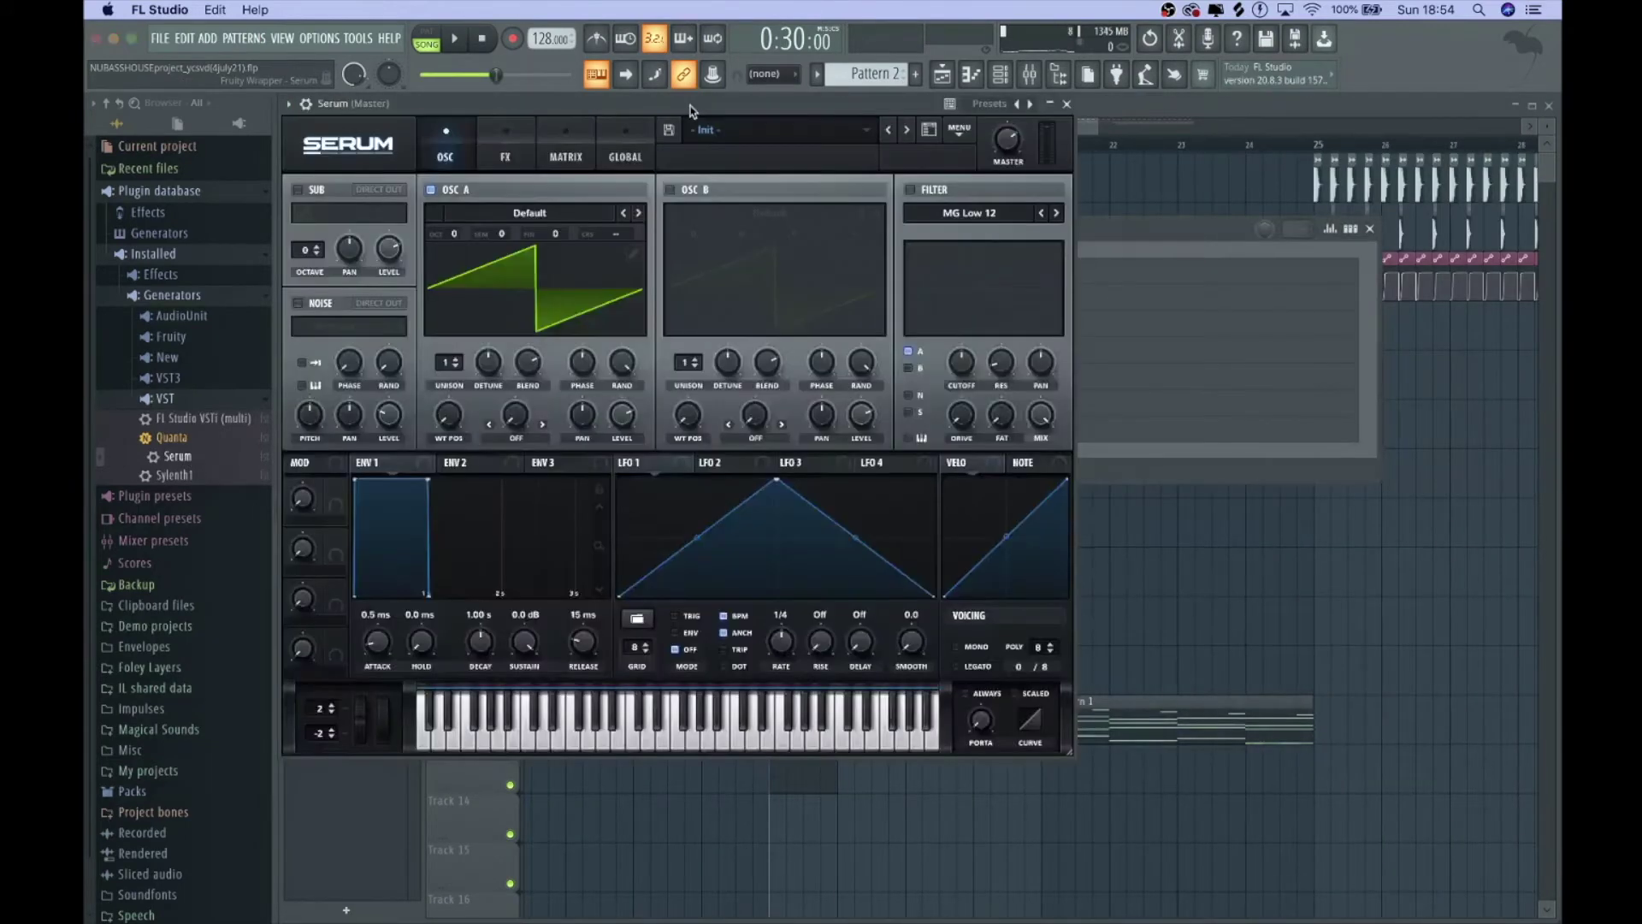
{"action": "left_click", "coordinate": [775, 144]}
{"action": "mouse_move", "coordinate": [905, 197]}
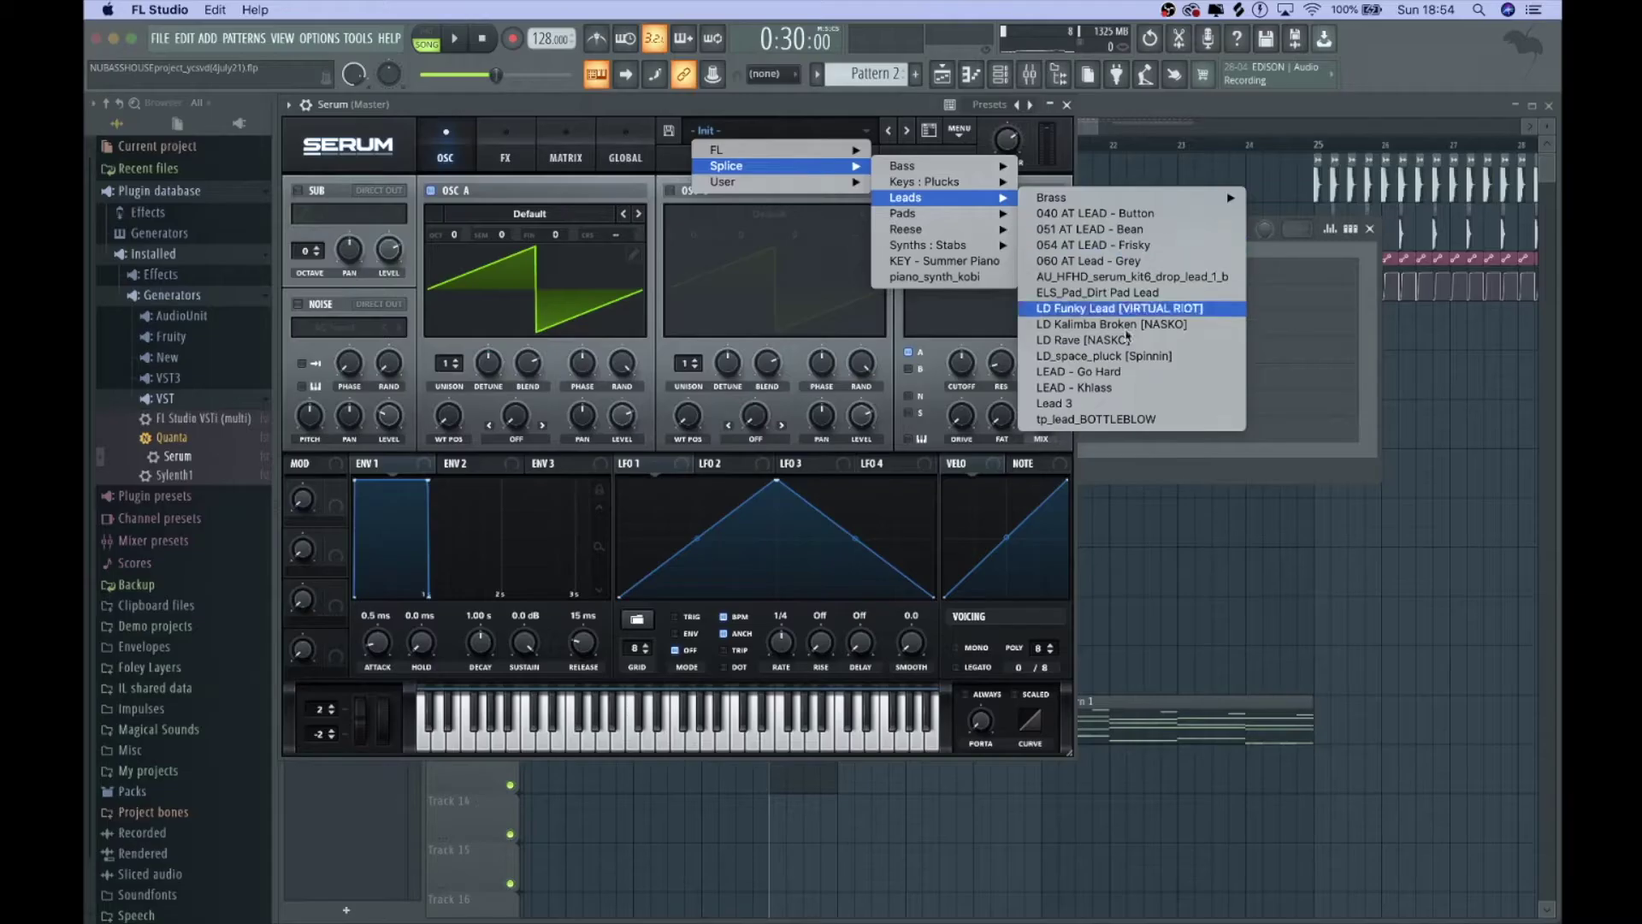
{"action": "left_click", "coordinate": [803, 123]}
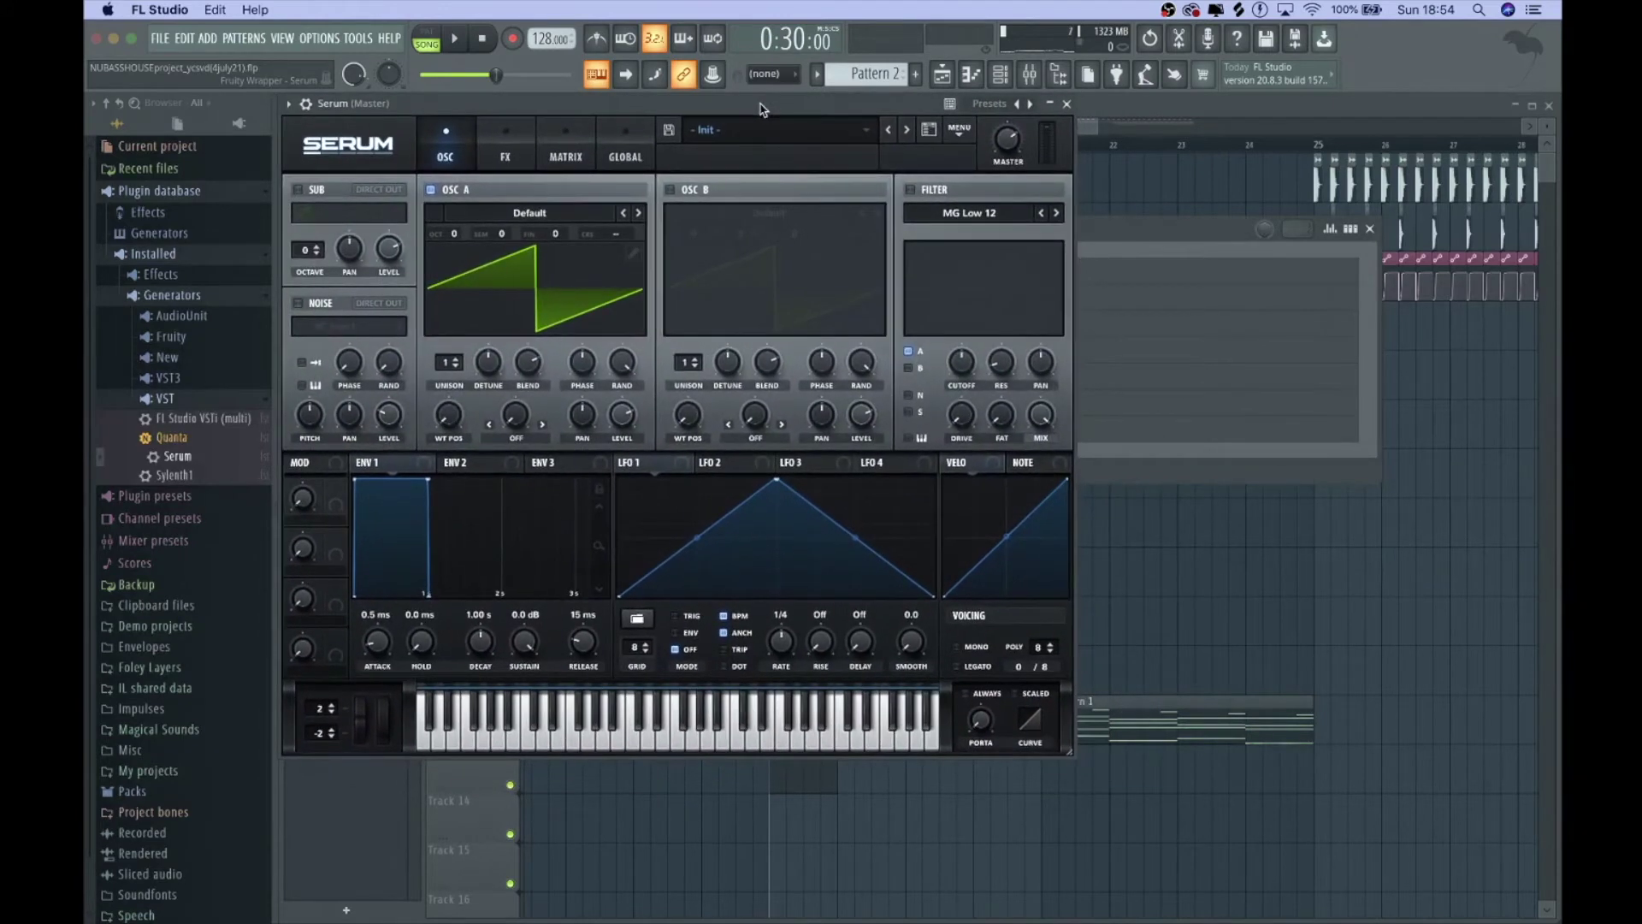
Step: Raise OSC A's unison voice count and adjust its unison blend
{"action": "left_click", "coordinate": [450, 366]}
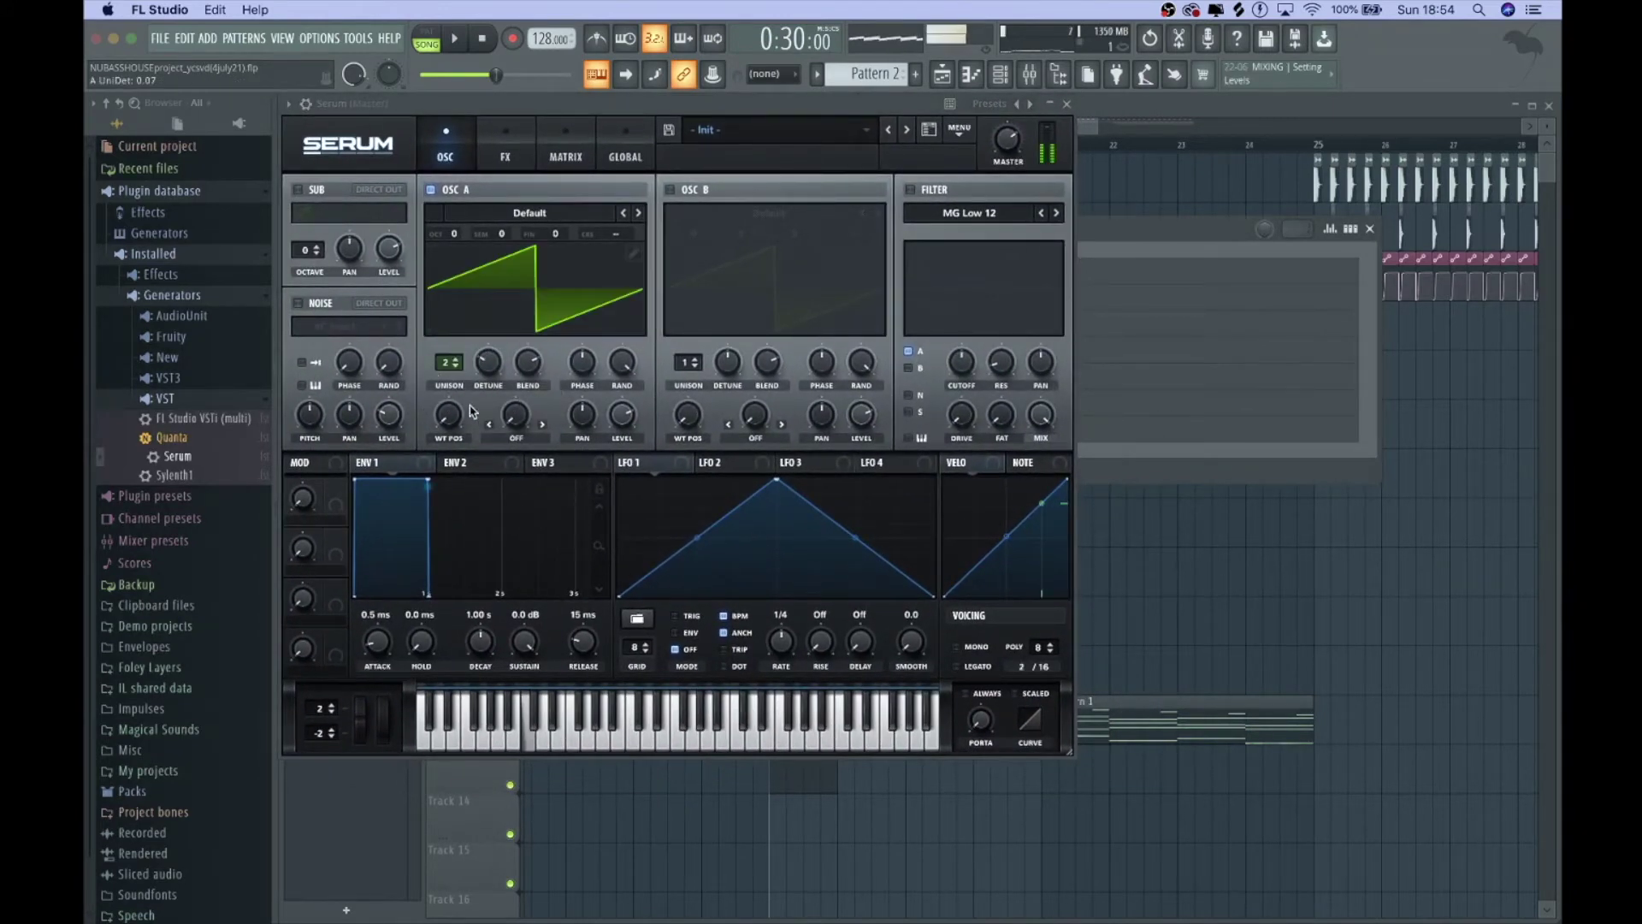
{"action": "left_click_drag", "start_coordinate": [449, 364], "coordinate": [453, 280]}
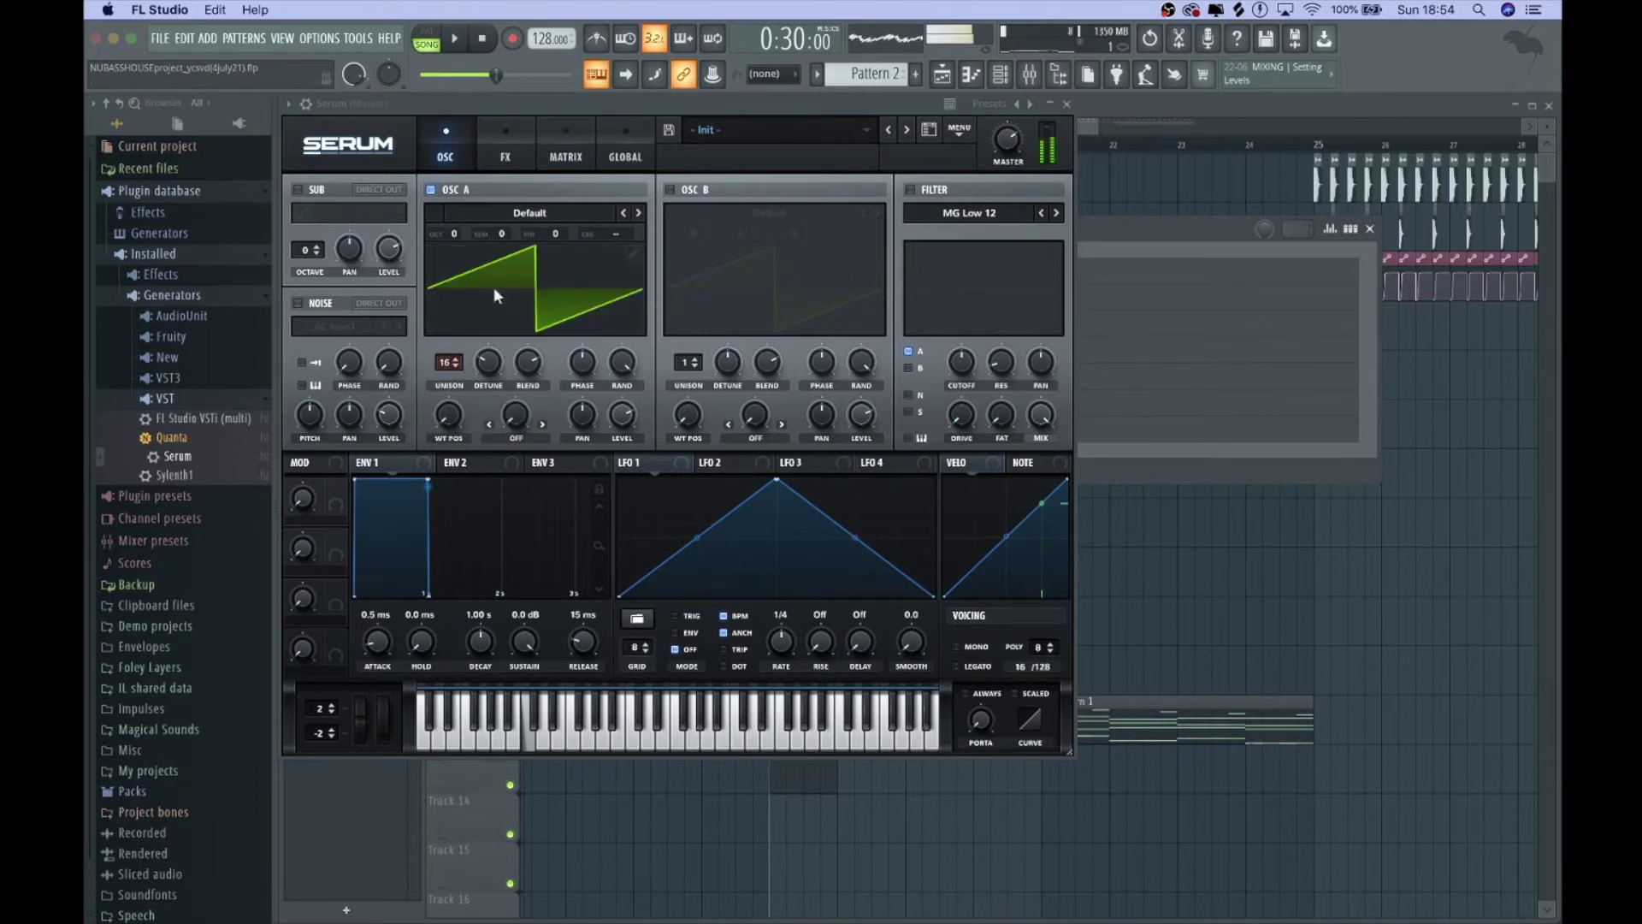
{"action": "left_click_drag", "start_coordinate": [527, 363], "coordinate": [537, 391]}
{"action": "key", "text": "F7"}
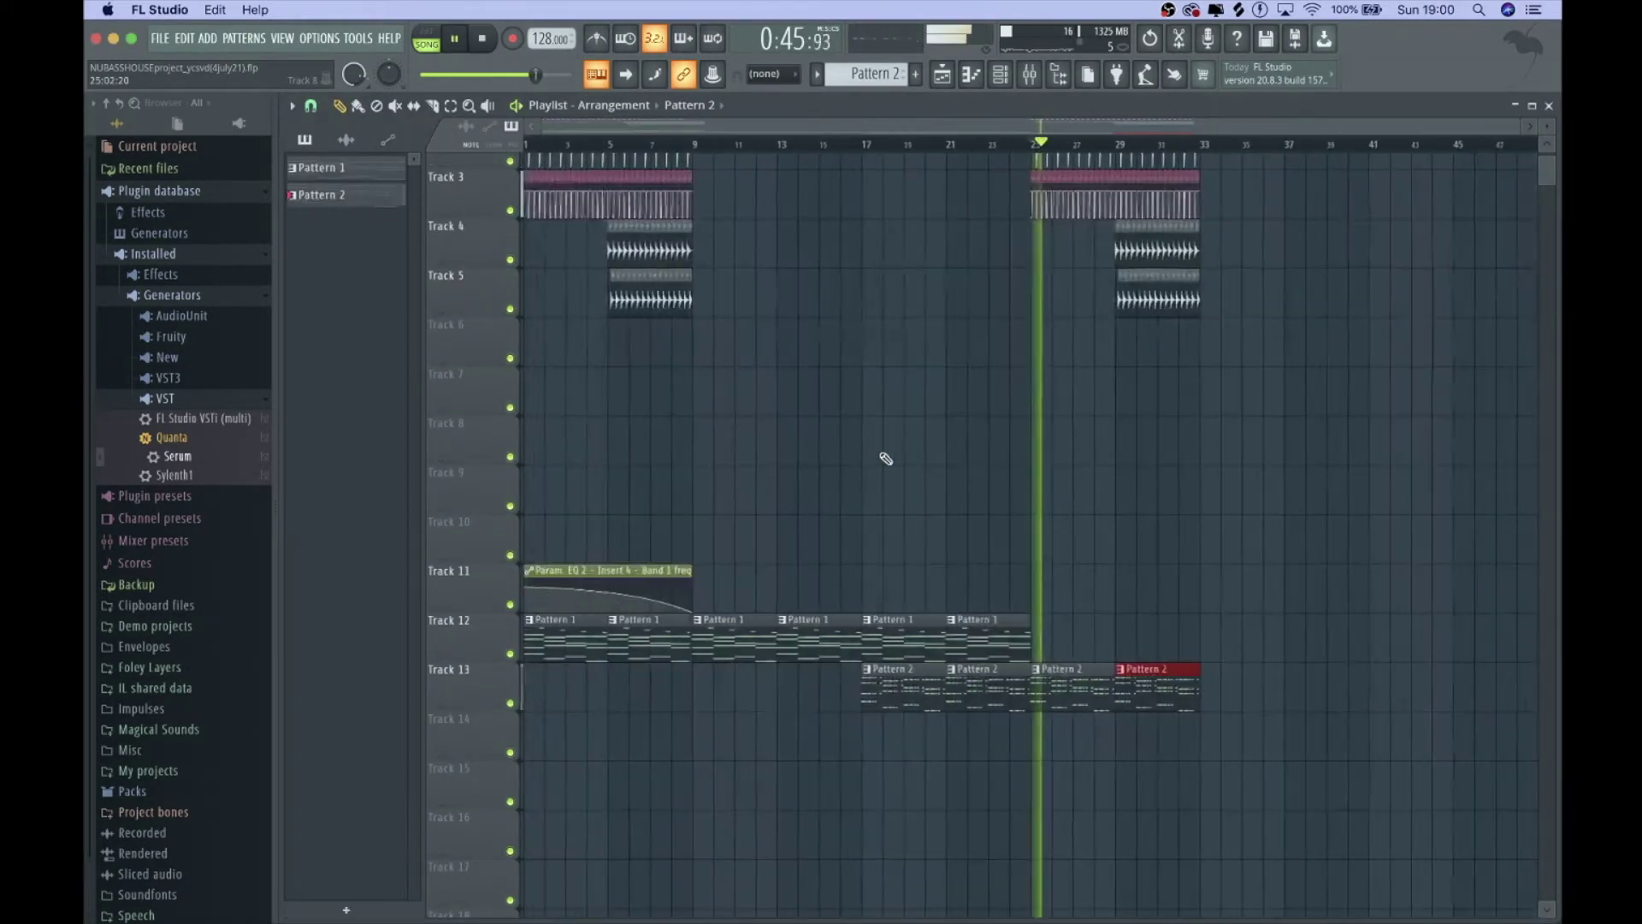
{"action": "scroll", "coordinate": [1235, 488], "scroll_direction": "up", "scroll_amount": 3, "text": "ctrl"}
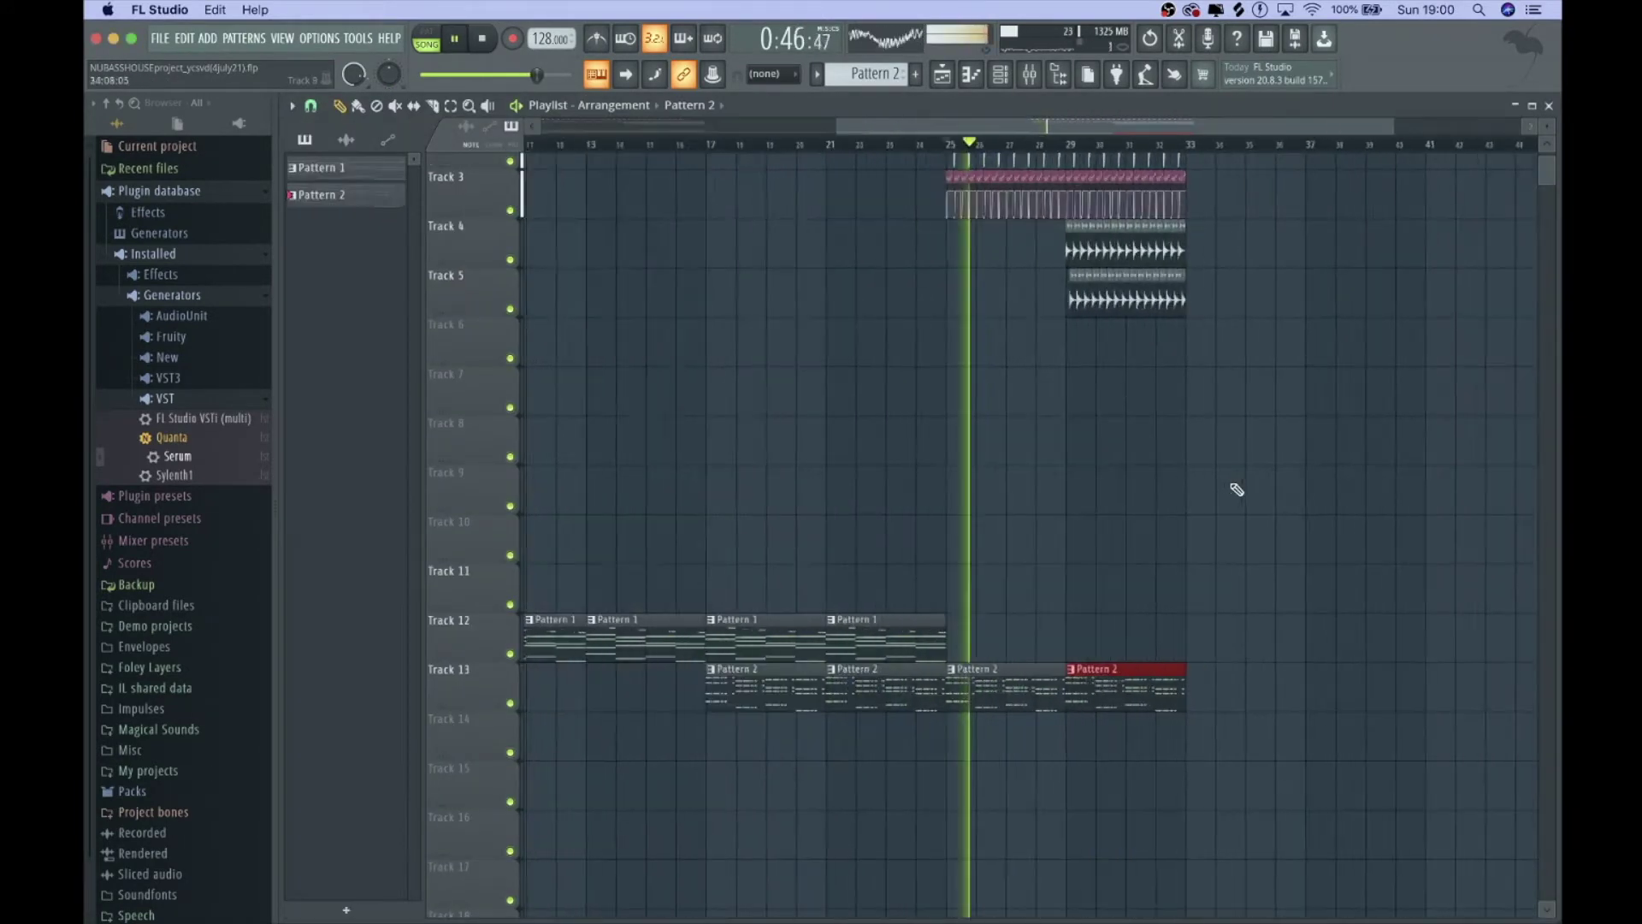
{"action": "scroll", "coordinate": [1235, 488], "scroll_direction": "up", "scroll_amount": 2}
{"action": "scroll", "coordinate": [1236, 487], "scroll_direction": "down", "scroll_amount": 2, "text": "ctrl"}
{"action": "scroll", "coordinate": [880, 465], "scroll_direction": "up", "scroll_amount": 3, "text": "ctrl"}
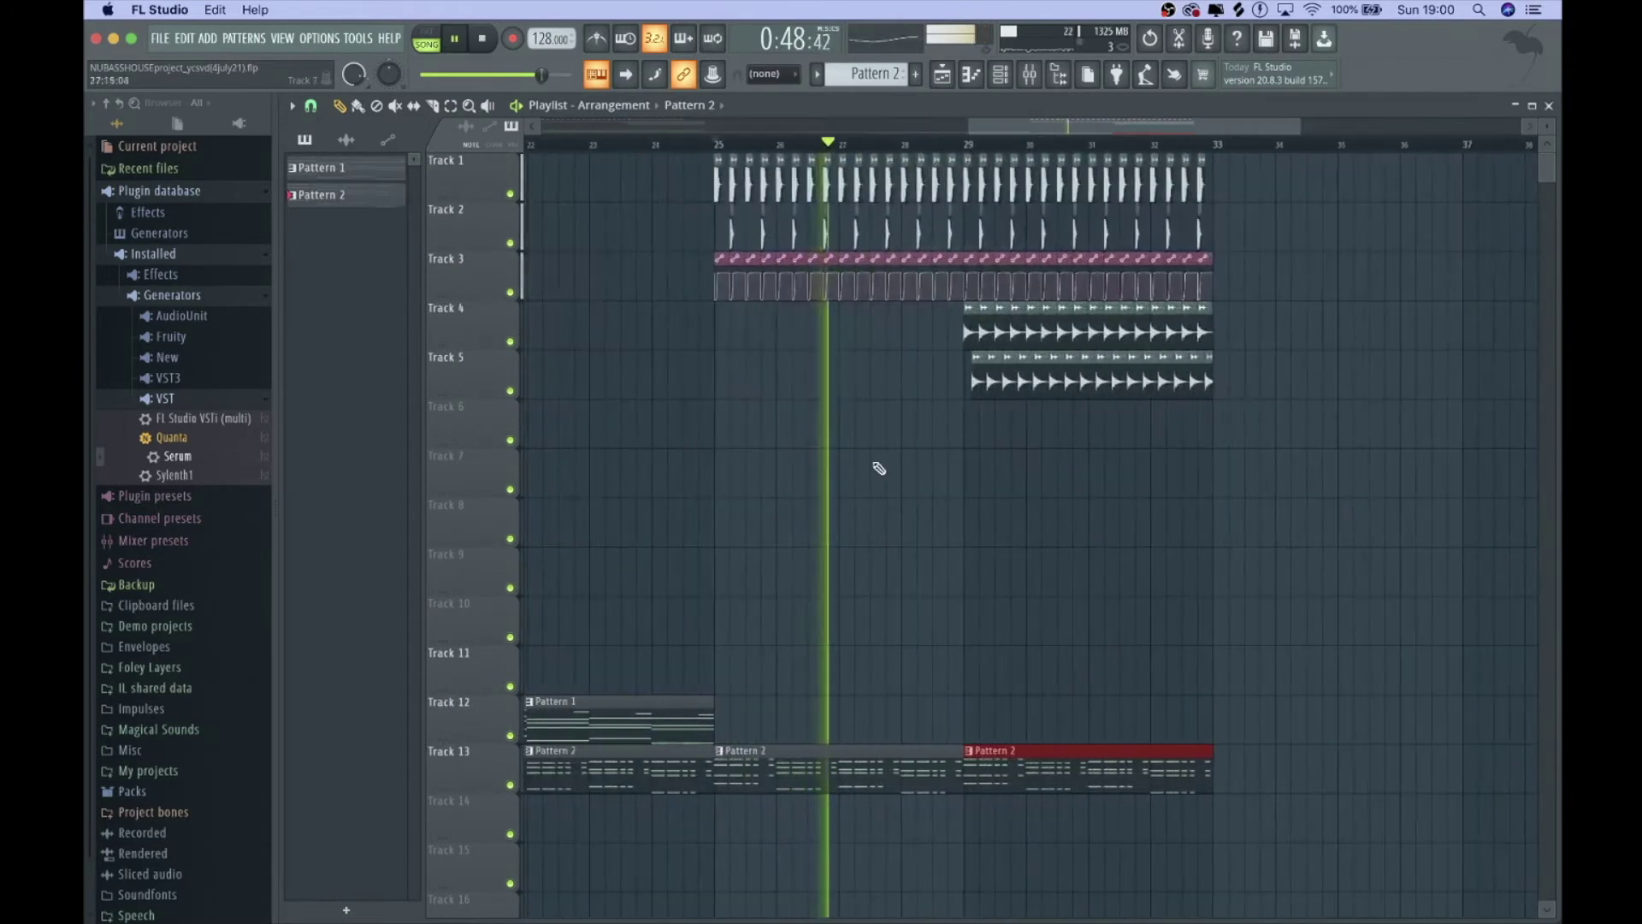
Step: Stop playback and load another Serum instrument into the Channel rack
{"action": "left_click", "coordinate": [1000, 73]}
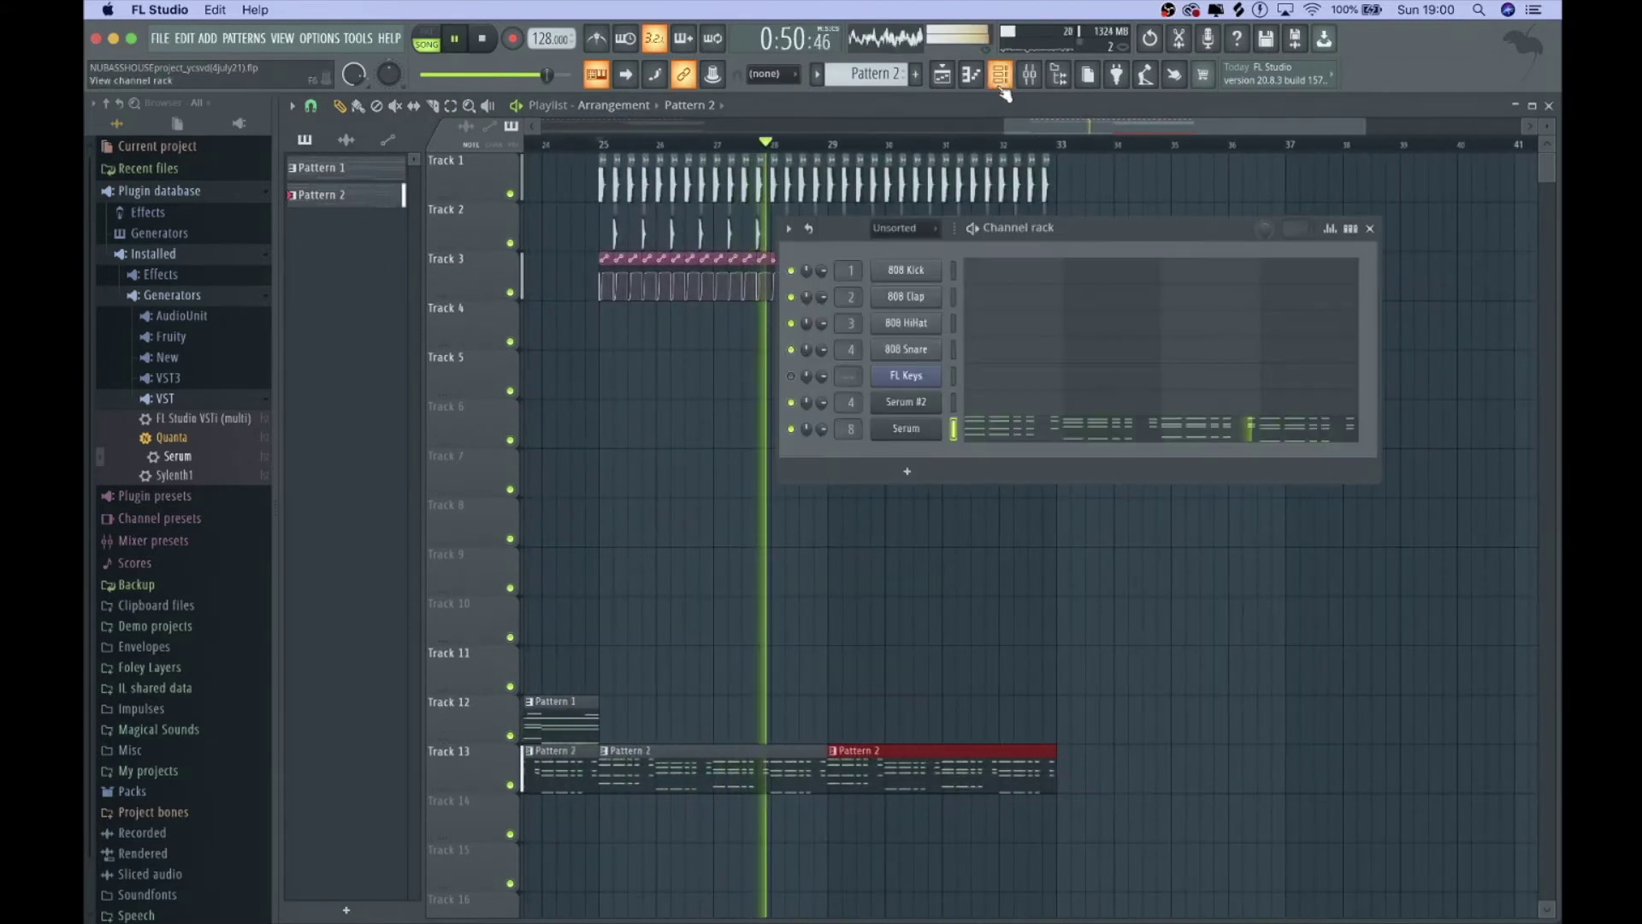
{"action": "key", "text": "space"}
{"action": "left_click_drag", "start_coordinate": [253, 469], "coordinate": [898, 470]}
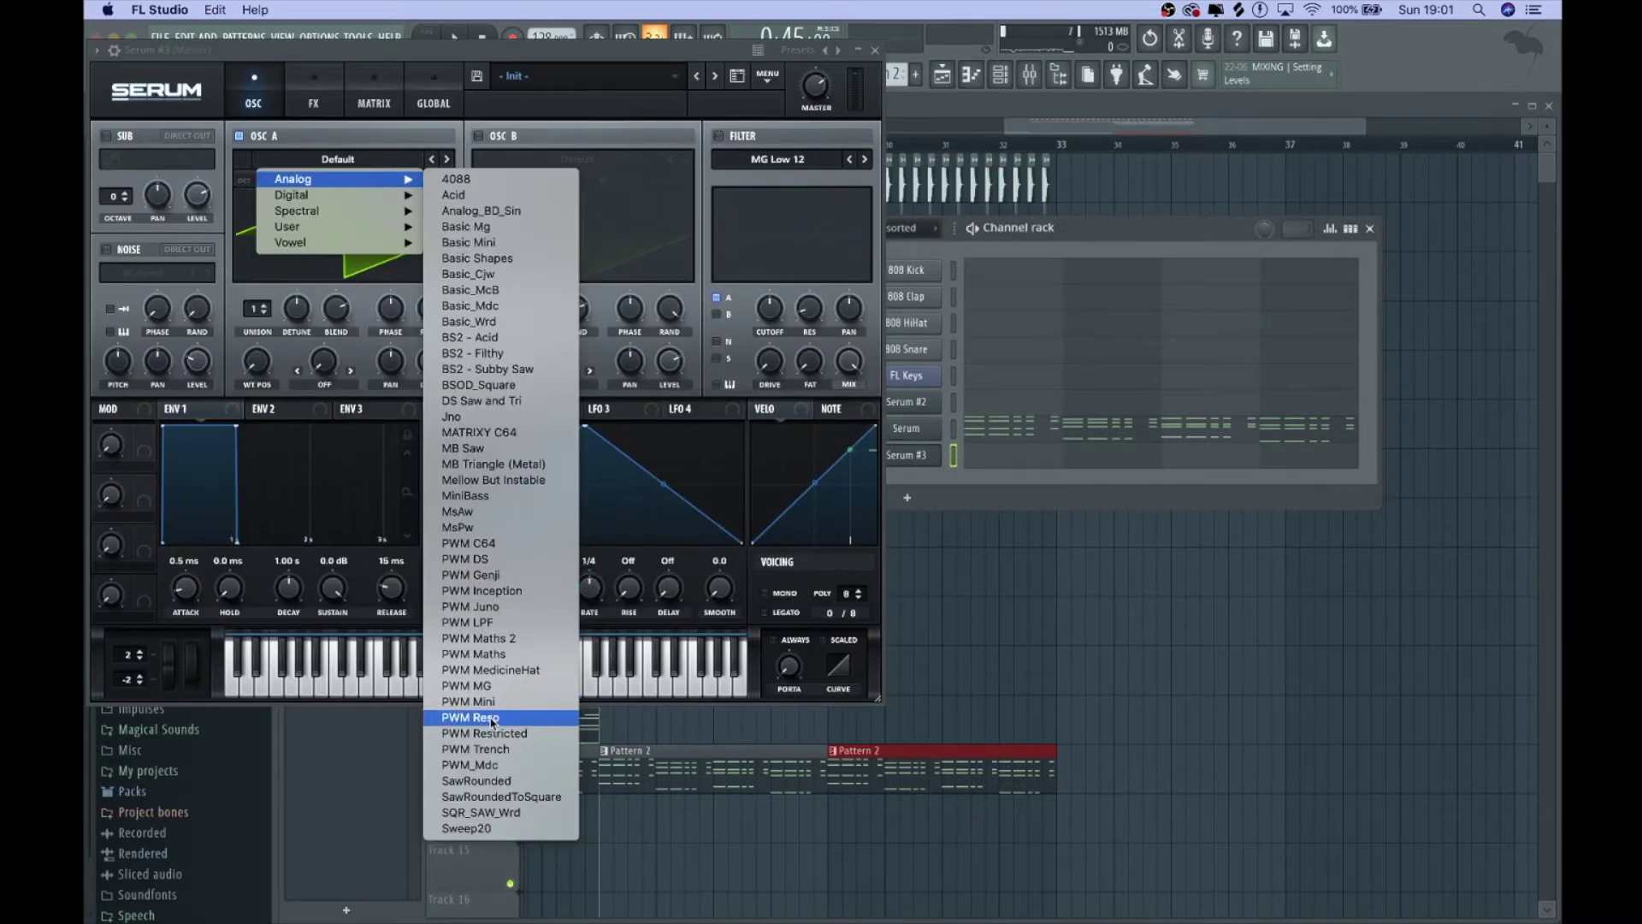
Step: Load PWM Juno on OSC A, arpeggiate the notes, and name the insert 'soft'
{"action": "left_click", "coordinate": [467, 542]}
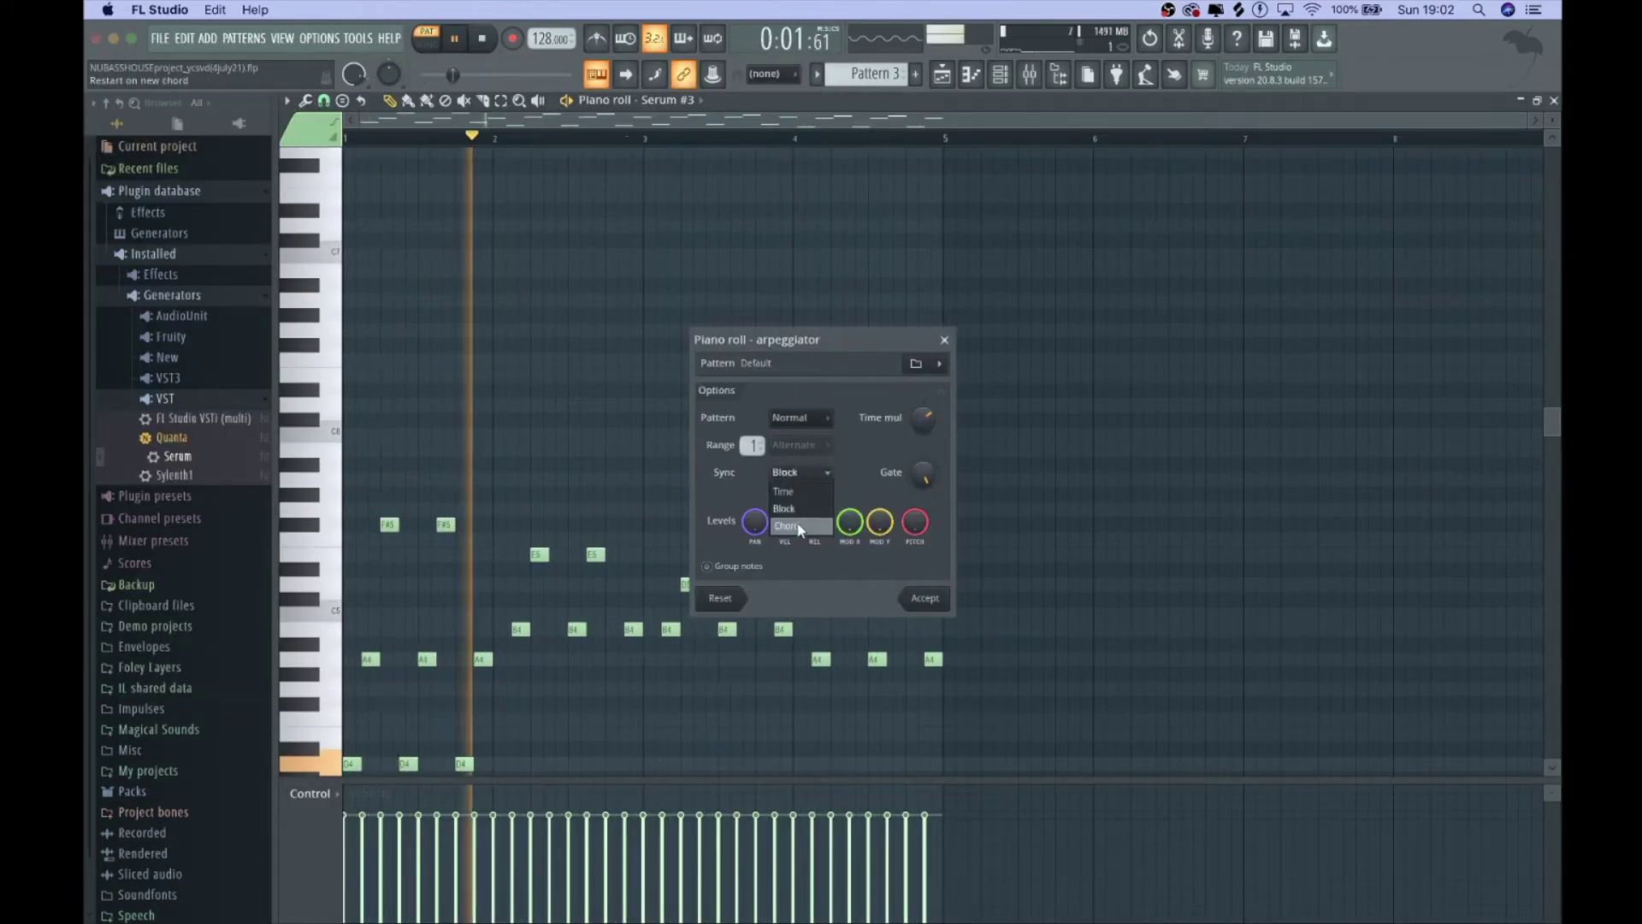
{"action": "left_click", "coordinate": [800, 528]}
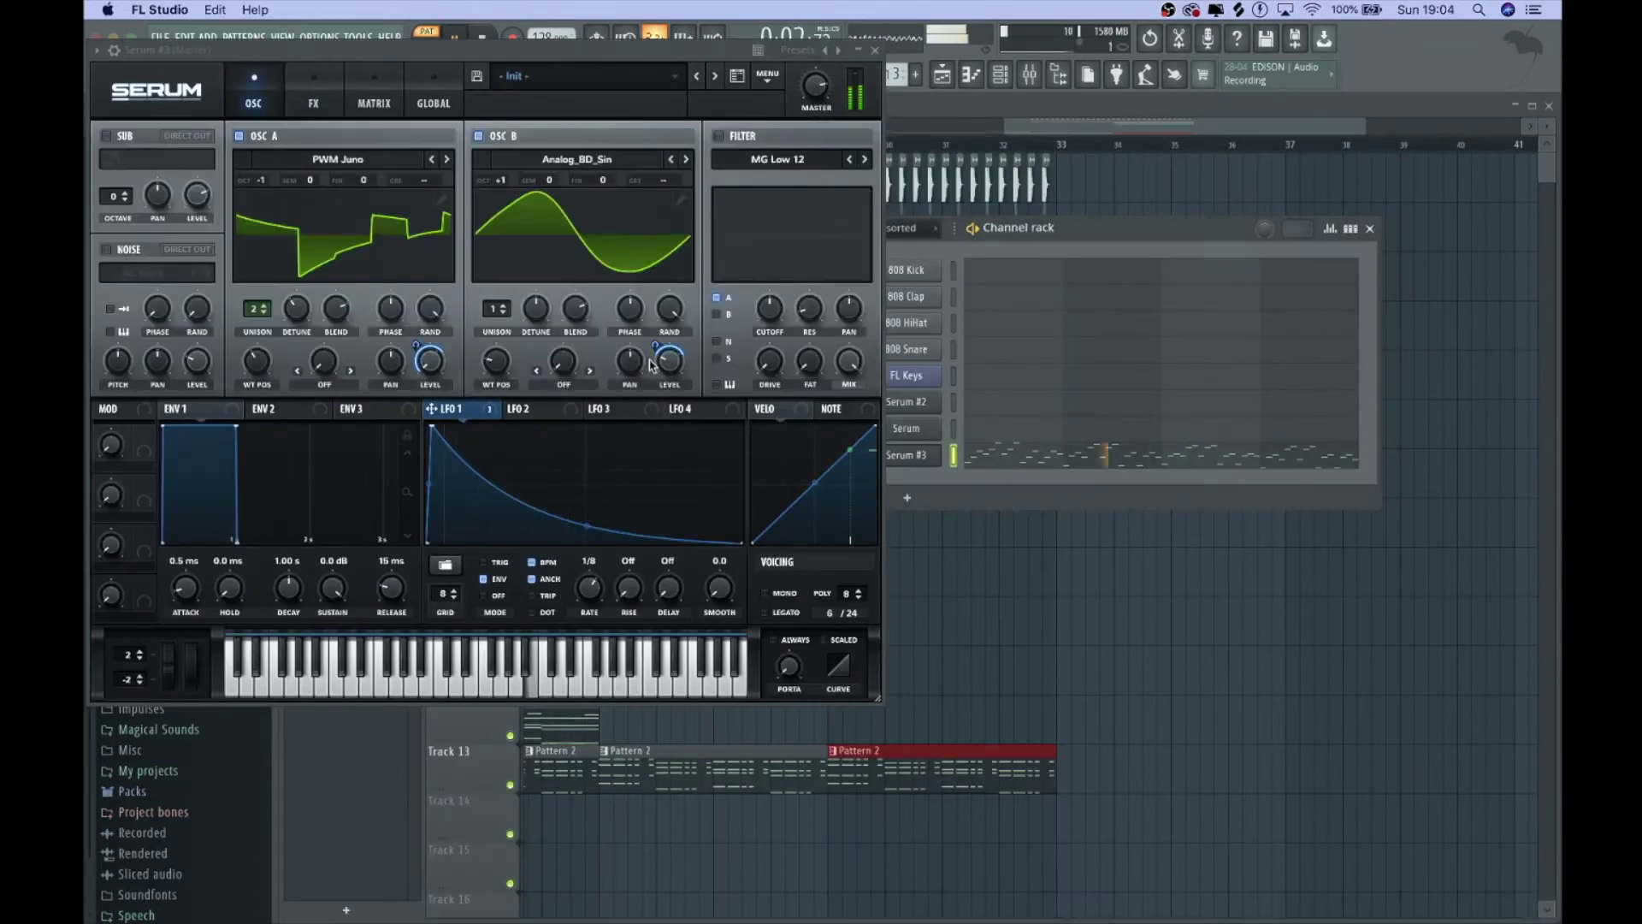
{"action": "type", "text": "t"}
{"action": "key", "text": "Return"}
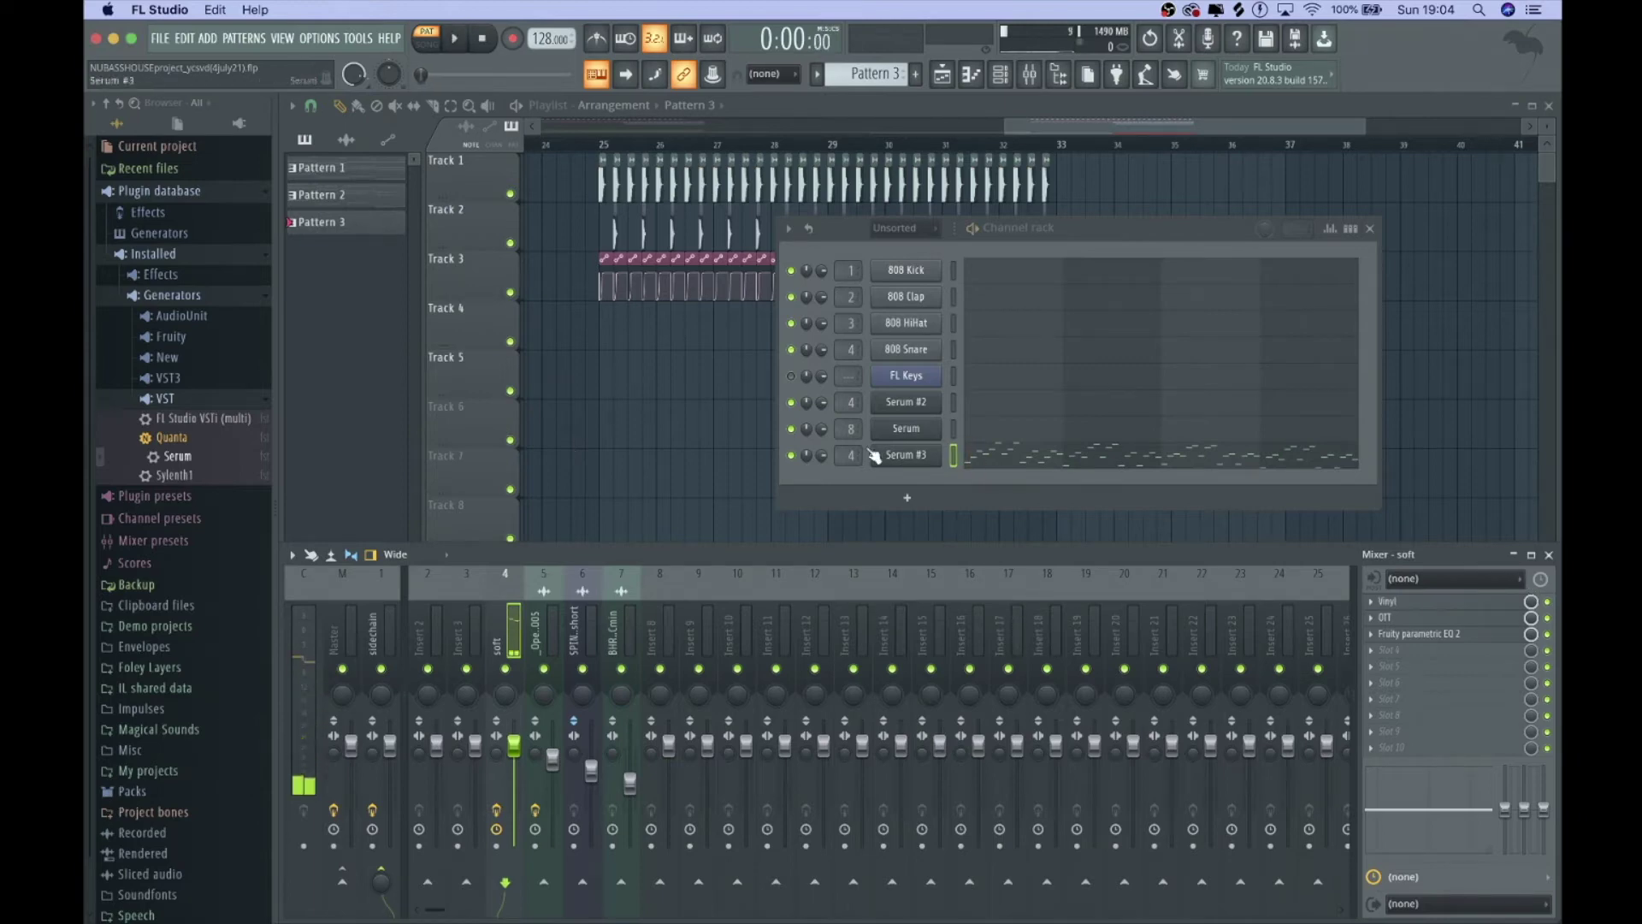
{"action": "scroll", "coordinate": [849, 456], "scroll_direction": "up", "scroll_amount": 5}
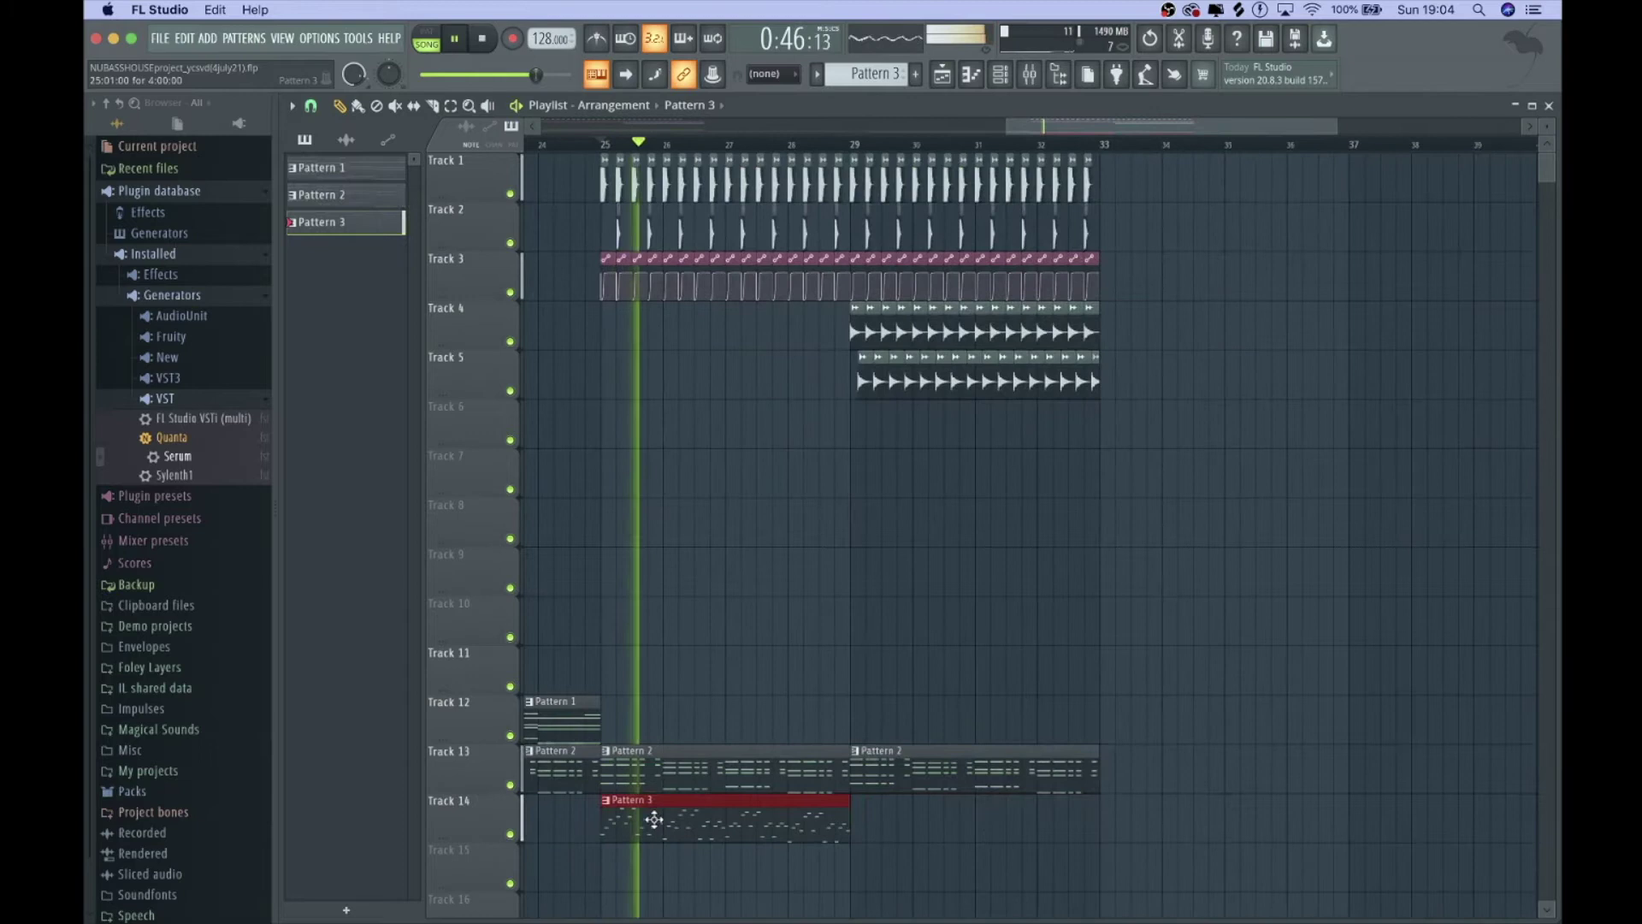
Step: Load CamelCrusher onto the 'more soft' mixer insert from the full plugin chooser
{"action": "key", "text": "F9"}
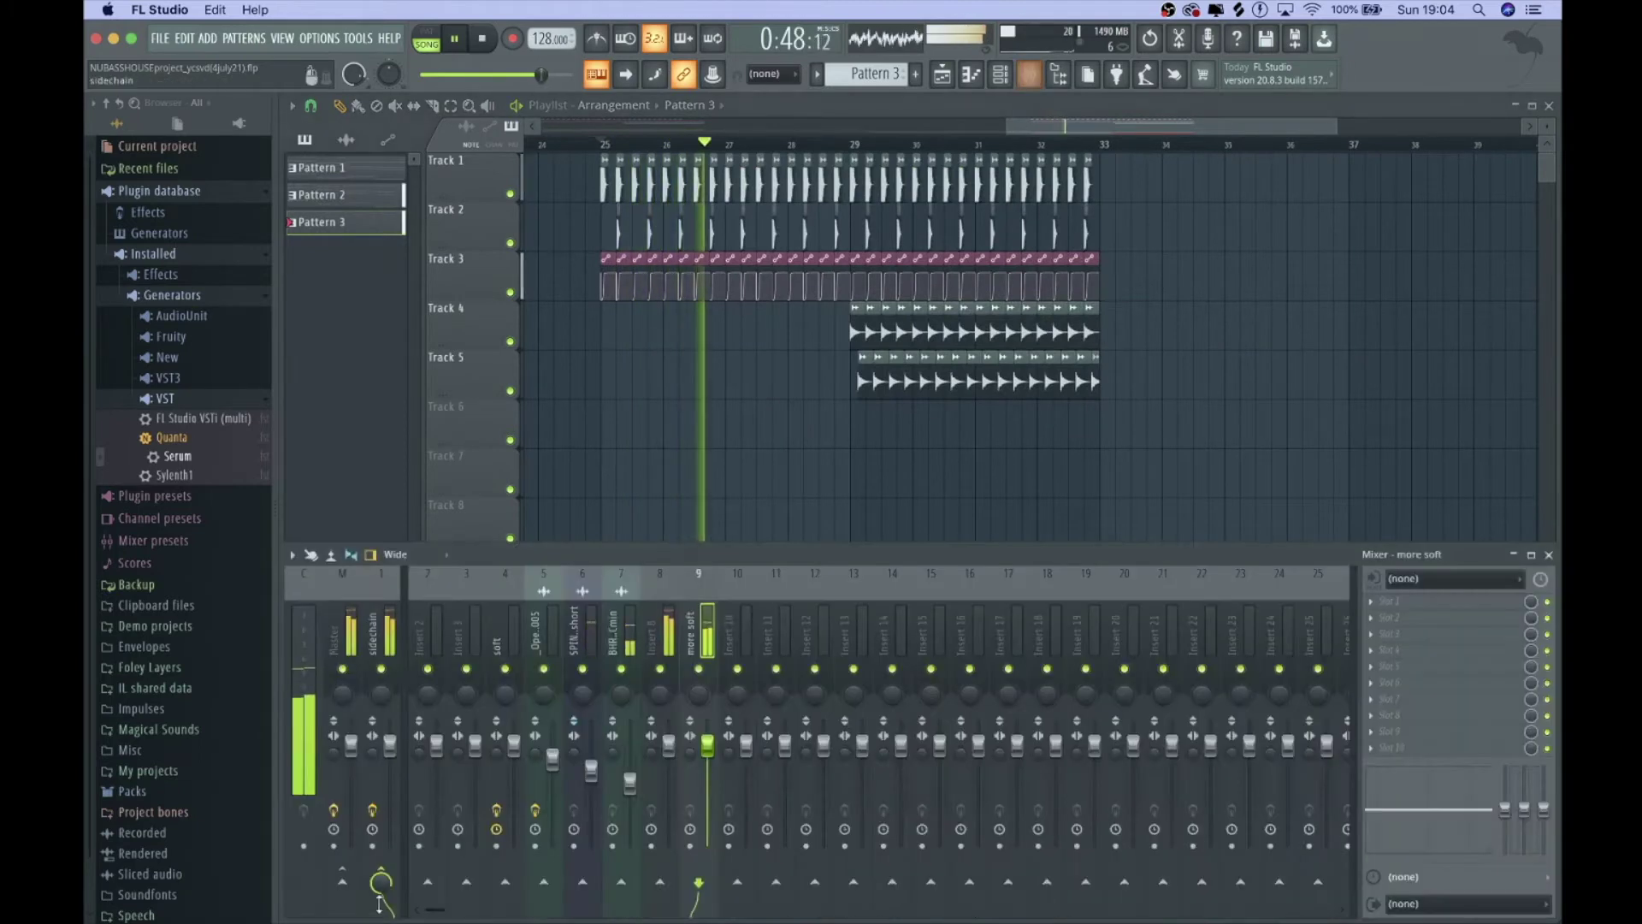
{"action": "left_click", "coordinate": [1430, 597]}
{"action": "left_click", "coordinate": [1171, 57]}
{"action": "type", "text": "cam"}
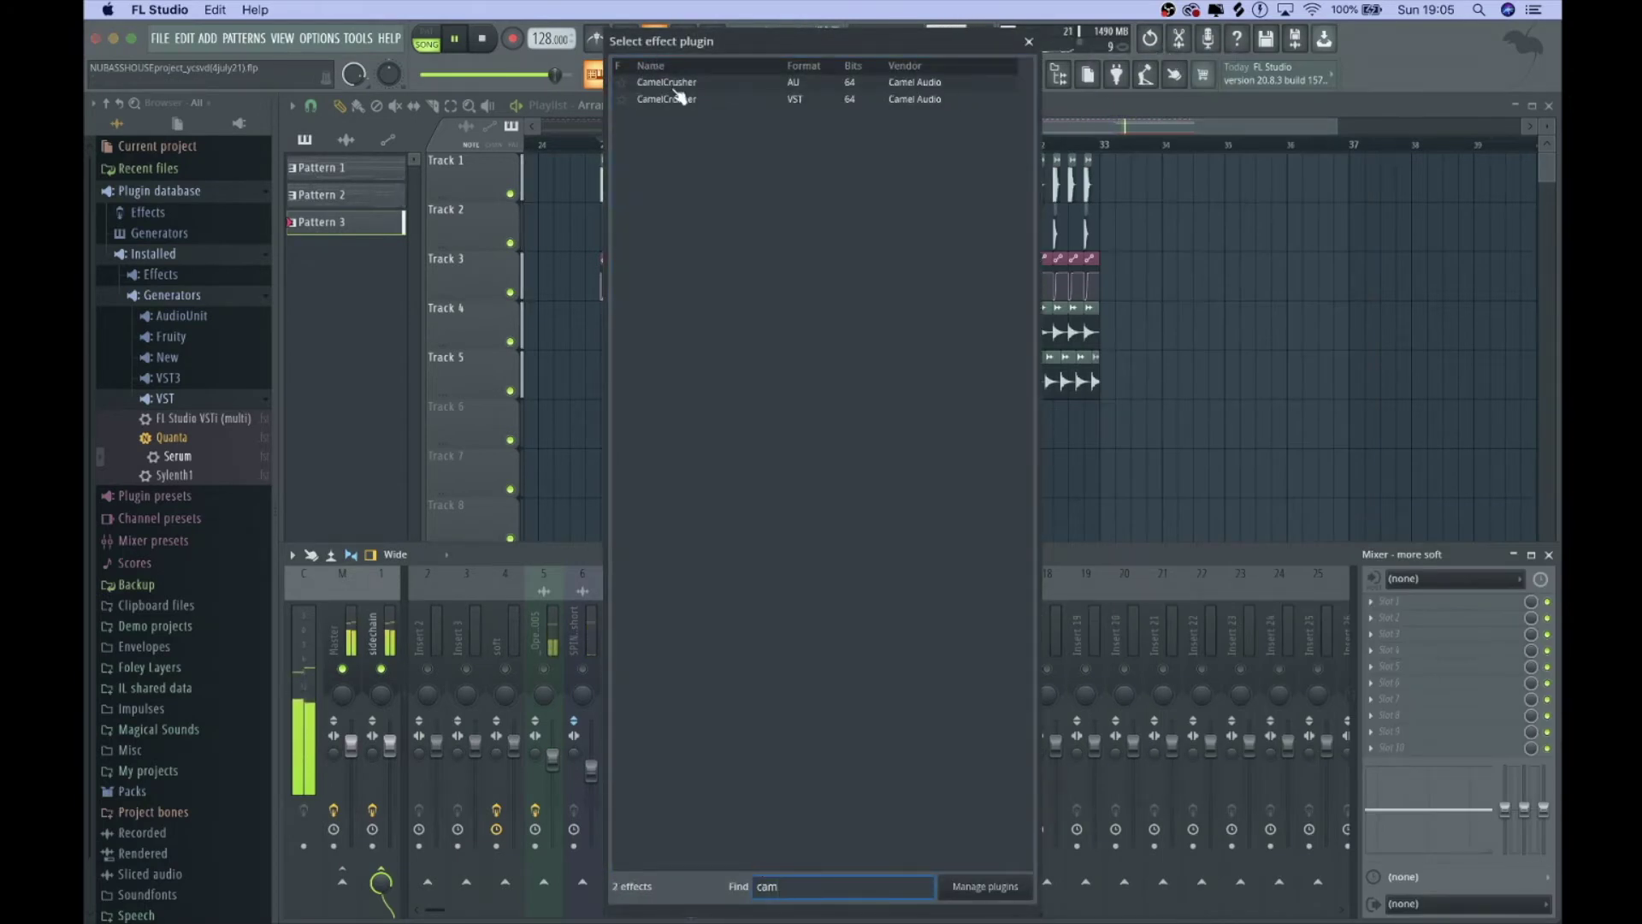
{"action": "double_click", "coordinate": [667, 98]}
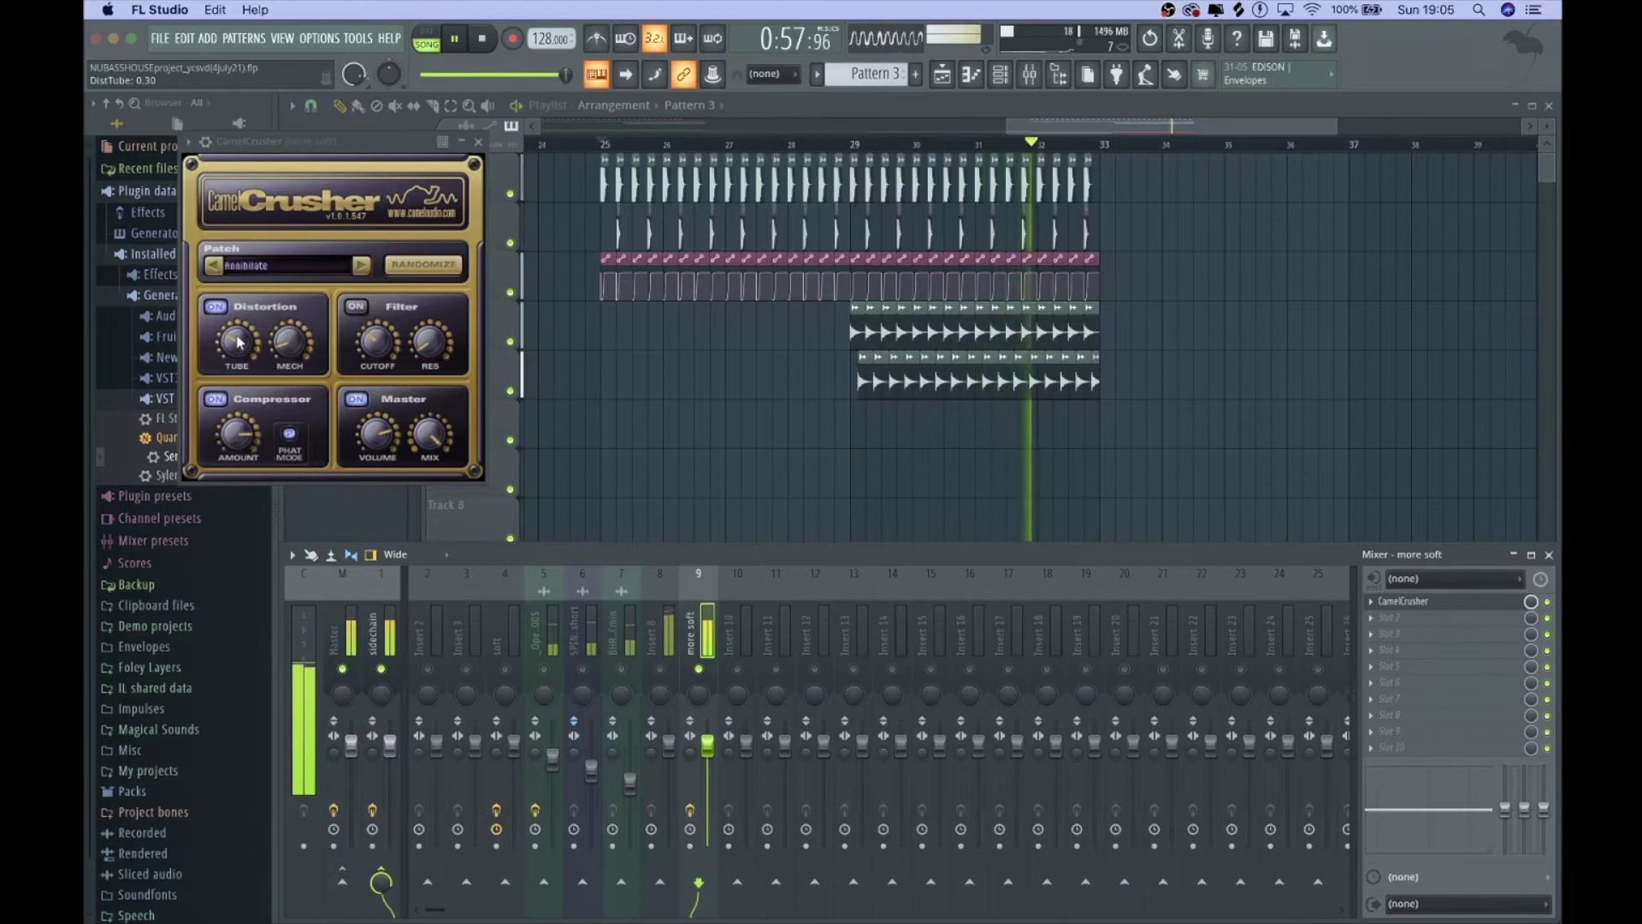
{"action": "key", "text": "Escape"}
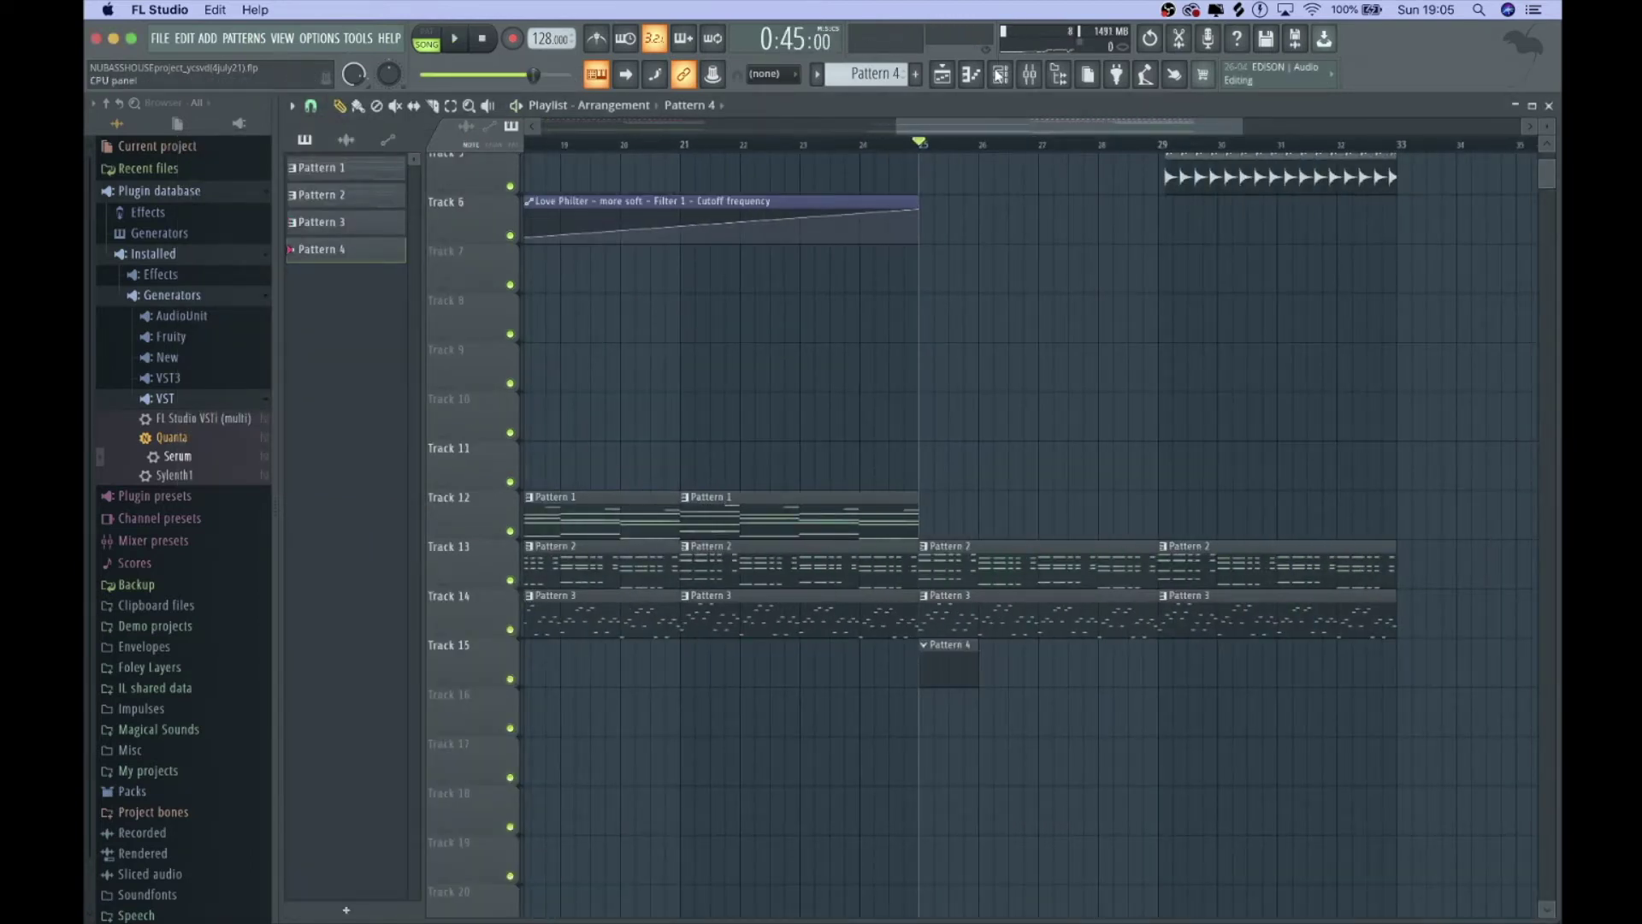
{"action": "left_click", "coordinate": [1000, 74]}
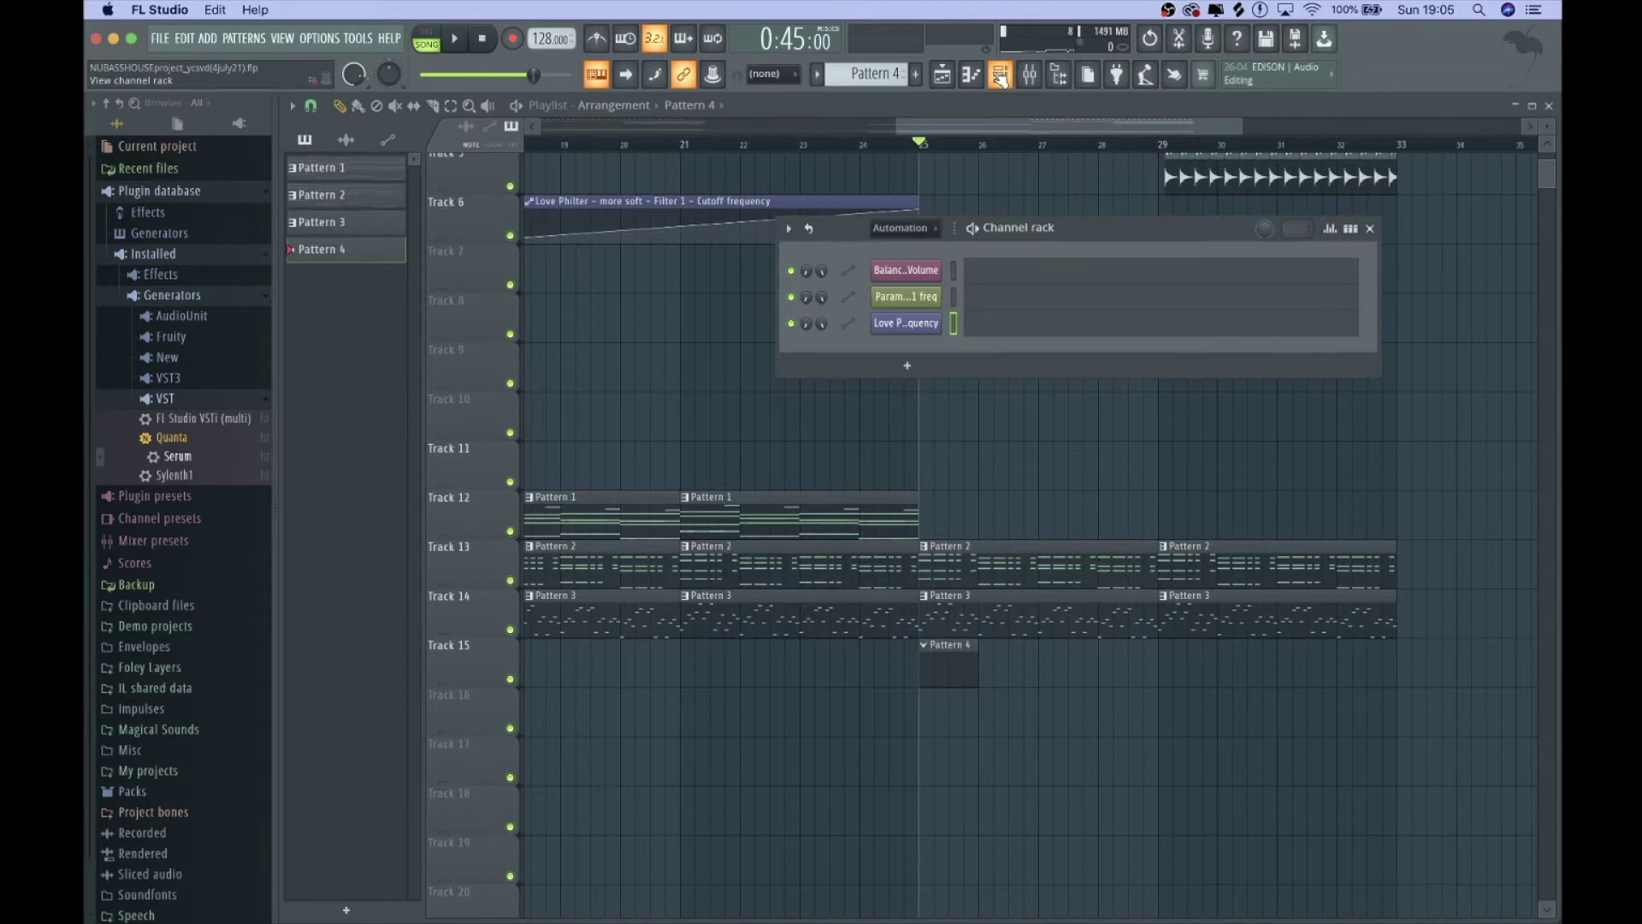
Step: Add a Serum channel with Analog_BD_Sin on OSC A and Mellow But Instable on OSC B
{"action": "left_click", "coordinate": [905, 304]}
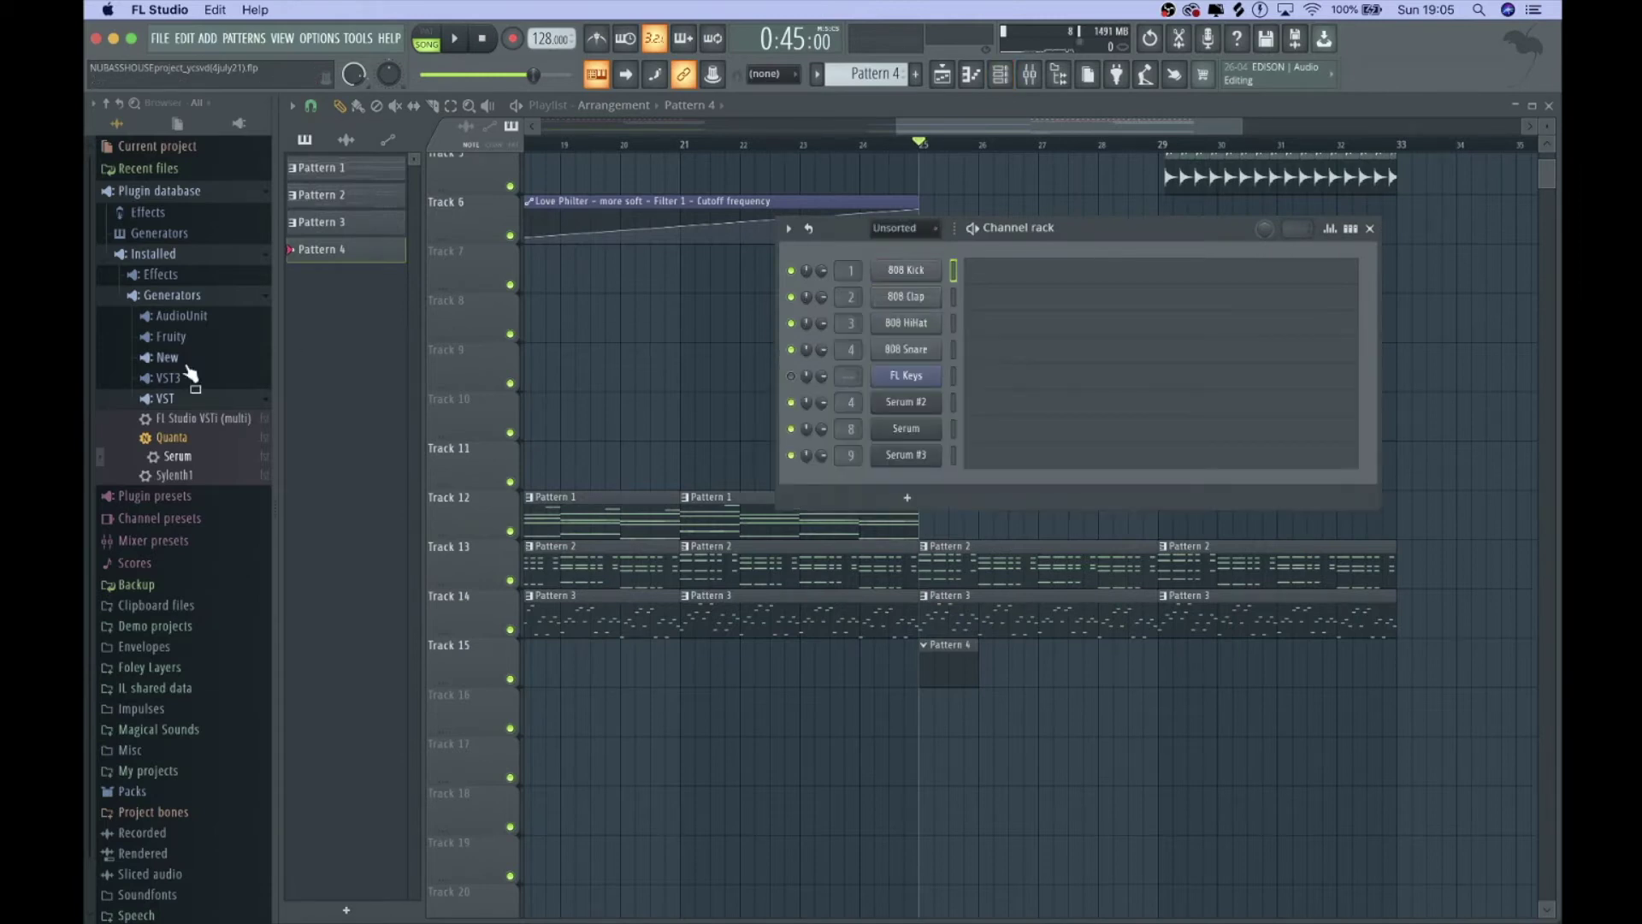
{"action": "left_click_drag", "start_coordinate": [871, 473], "coordinate": [877, 476]}
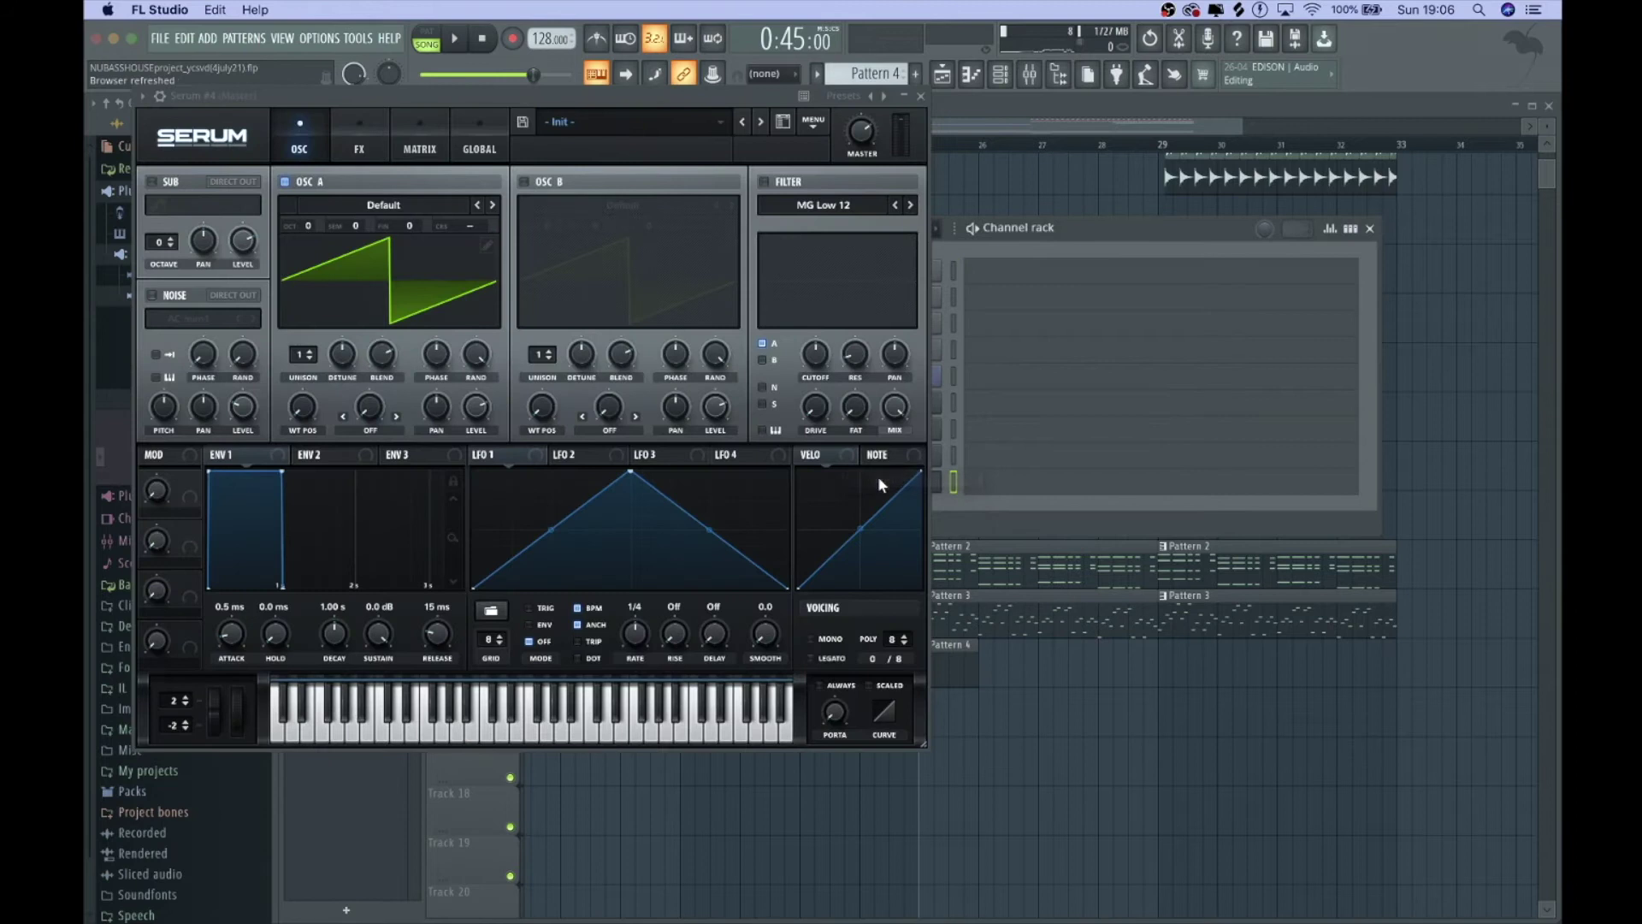
{"action": "left_click", "coordinate": [408, 209]}
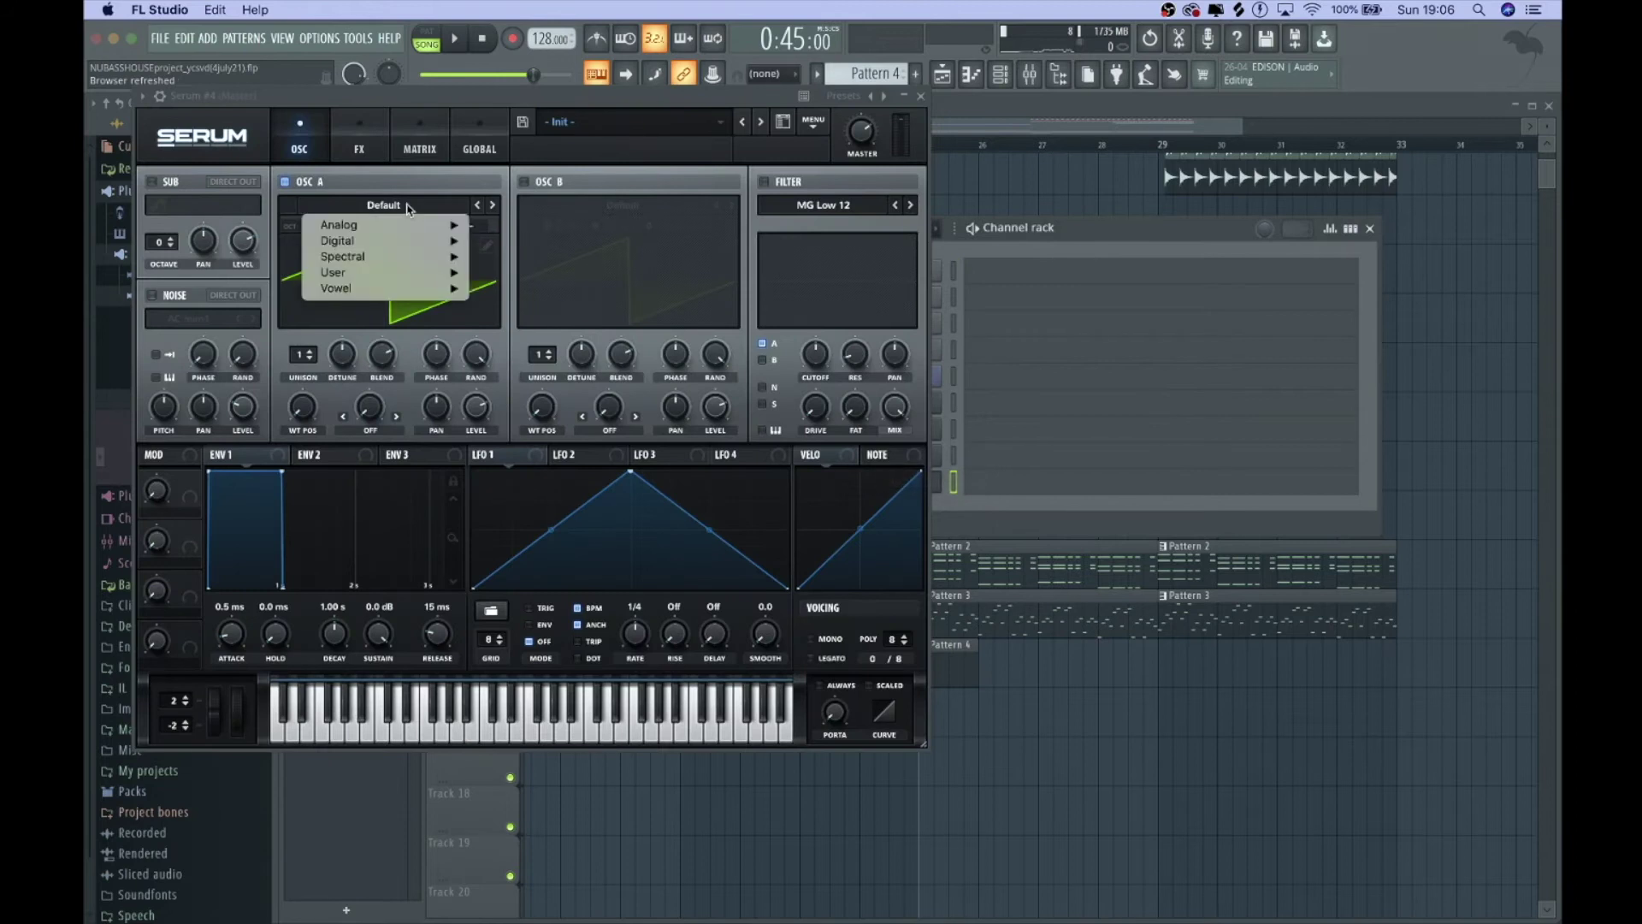
{"action": "mouse_move", "coordinate": [372, 224]}
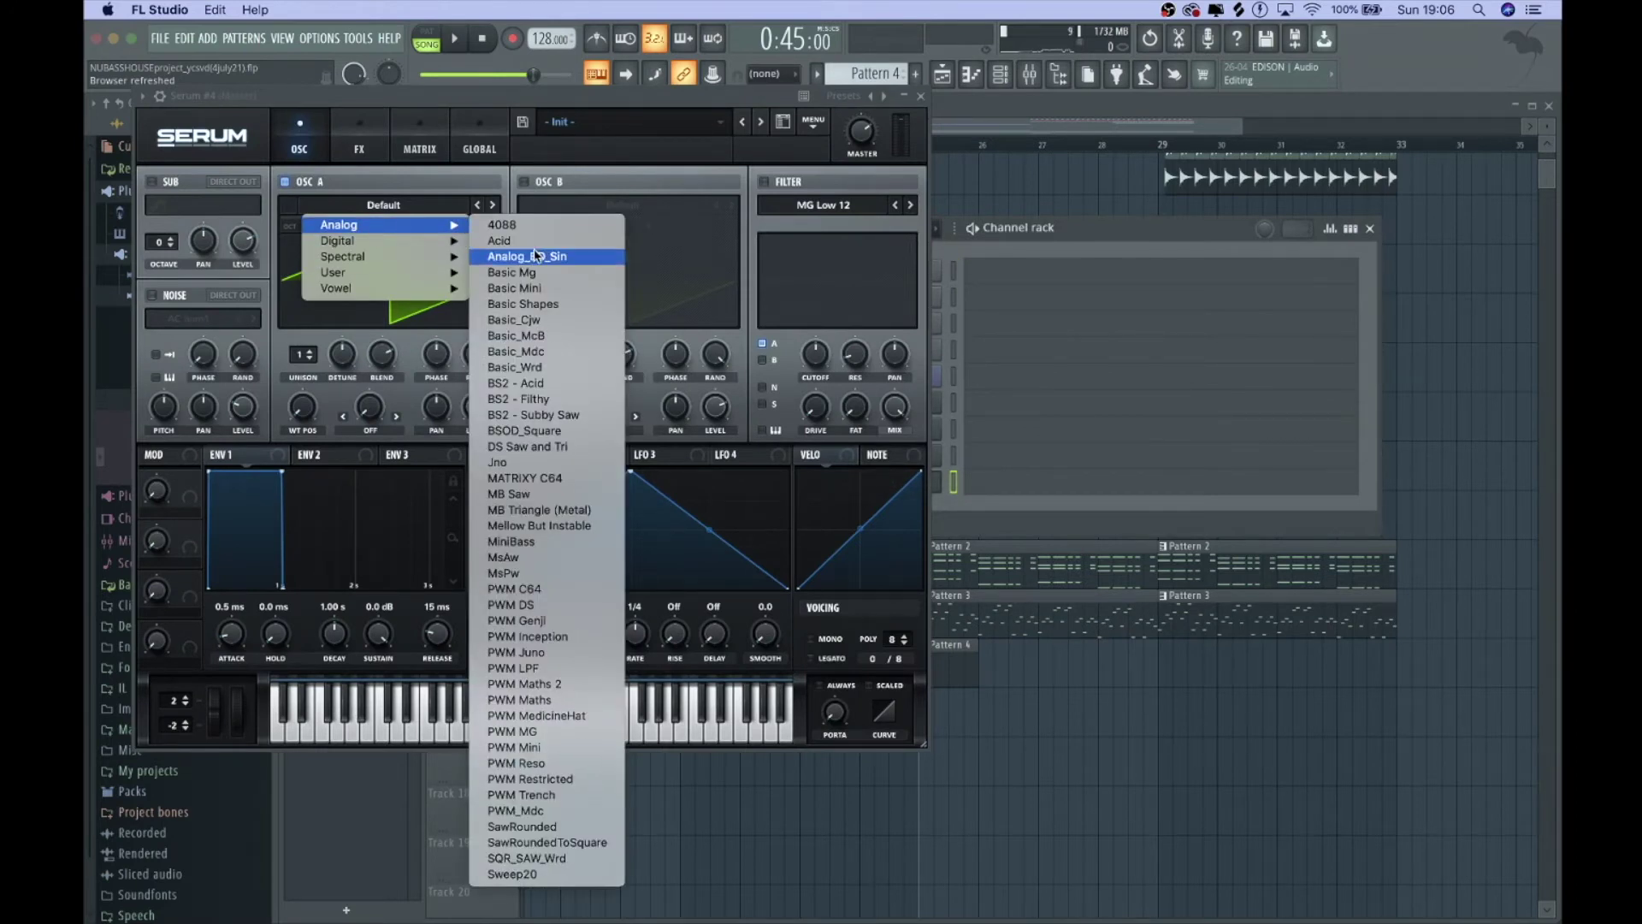
{"action": "left_click", "coordinate": [537, 256]}
{"action": "left_click", "coordinate": [623, 206]}
{"action": "left_click", "coordinate": [780, 525]}
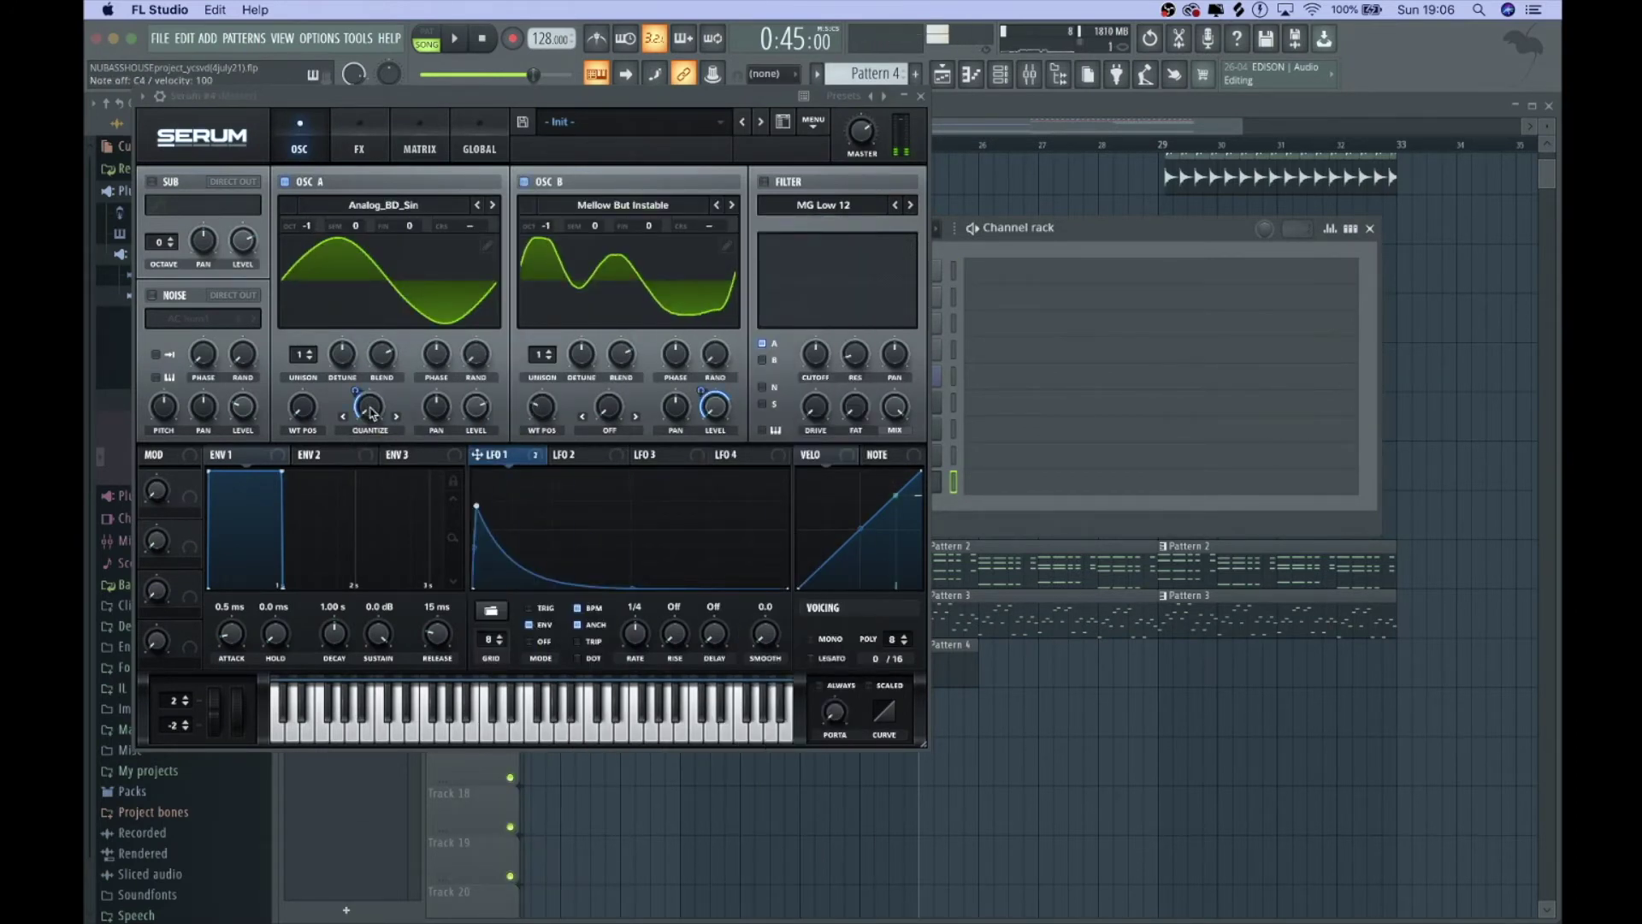
{"action": "scroll", "coordinate": [369, 413], "scroll_direction": "down", "scroll_amount": 1}
Step: Reshape LFO 2 into a bent downward ramp
{"action": "left_click", "coordinate": [576, 456]}
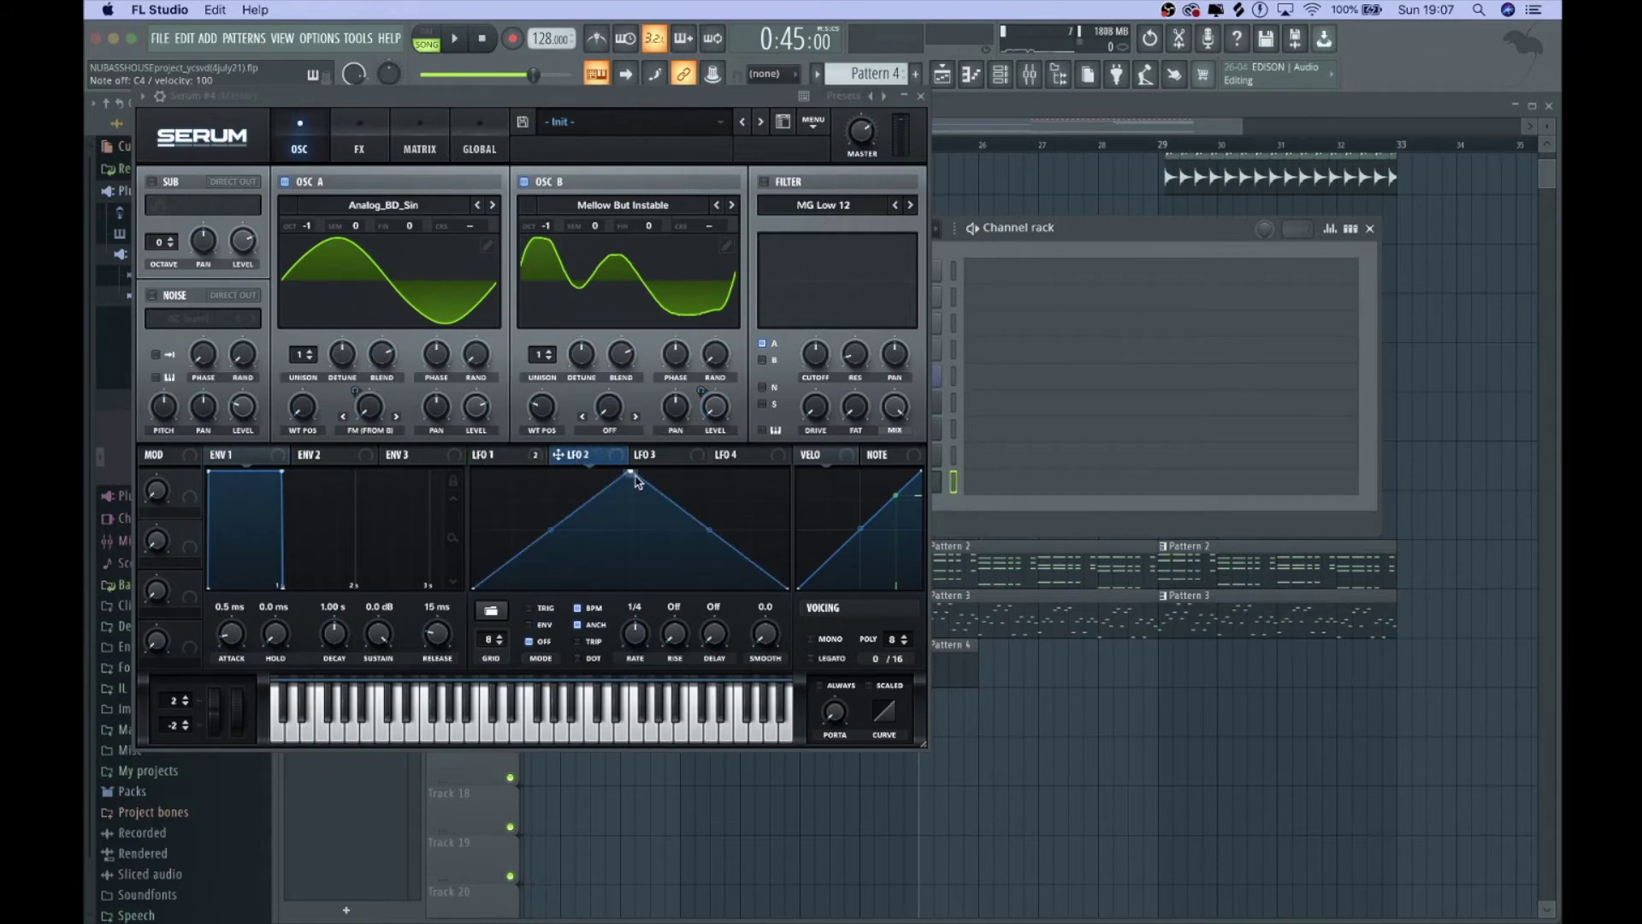
{"action": "left_click_drag", "start_coordinate": [636, 476], "coordinate": [476, 474]}
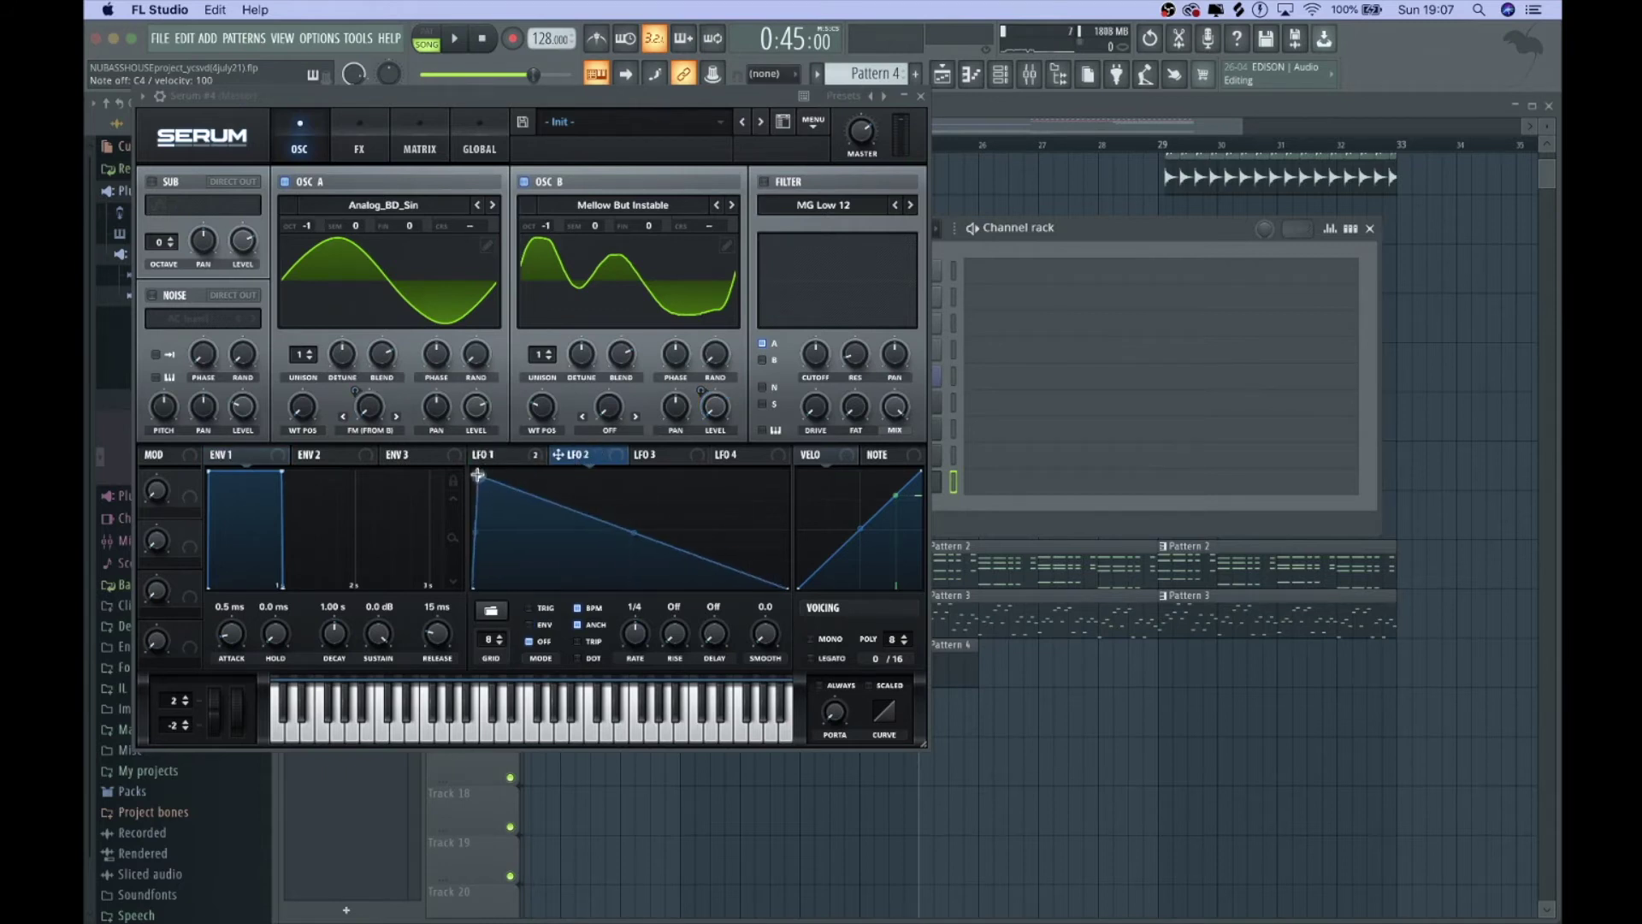
{"action": "right_click", "coordinate": [612, 538]}
{"action": "double_click", "coordinate": [573, 531]}
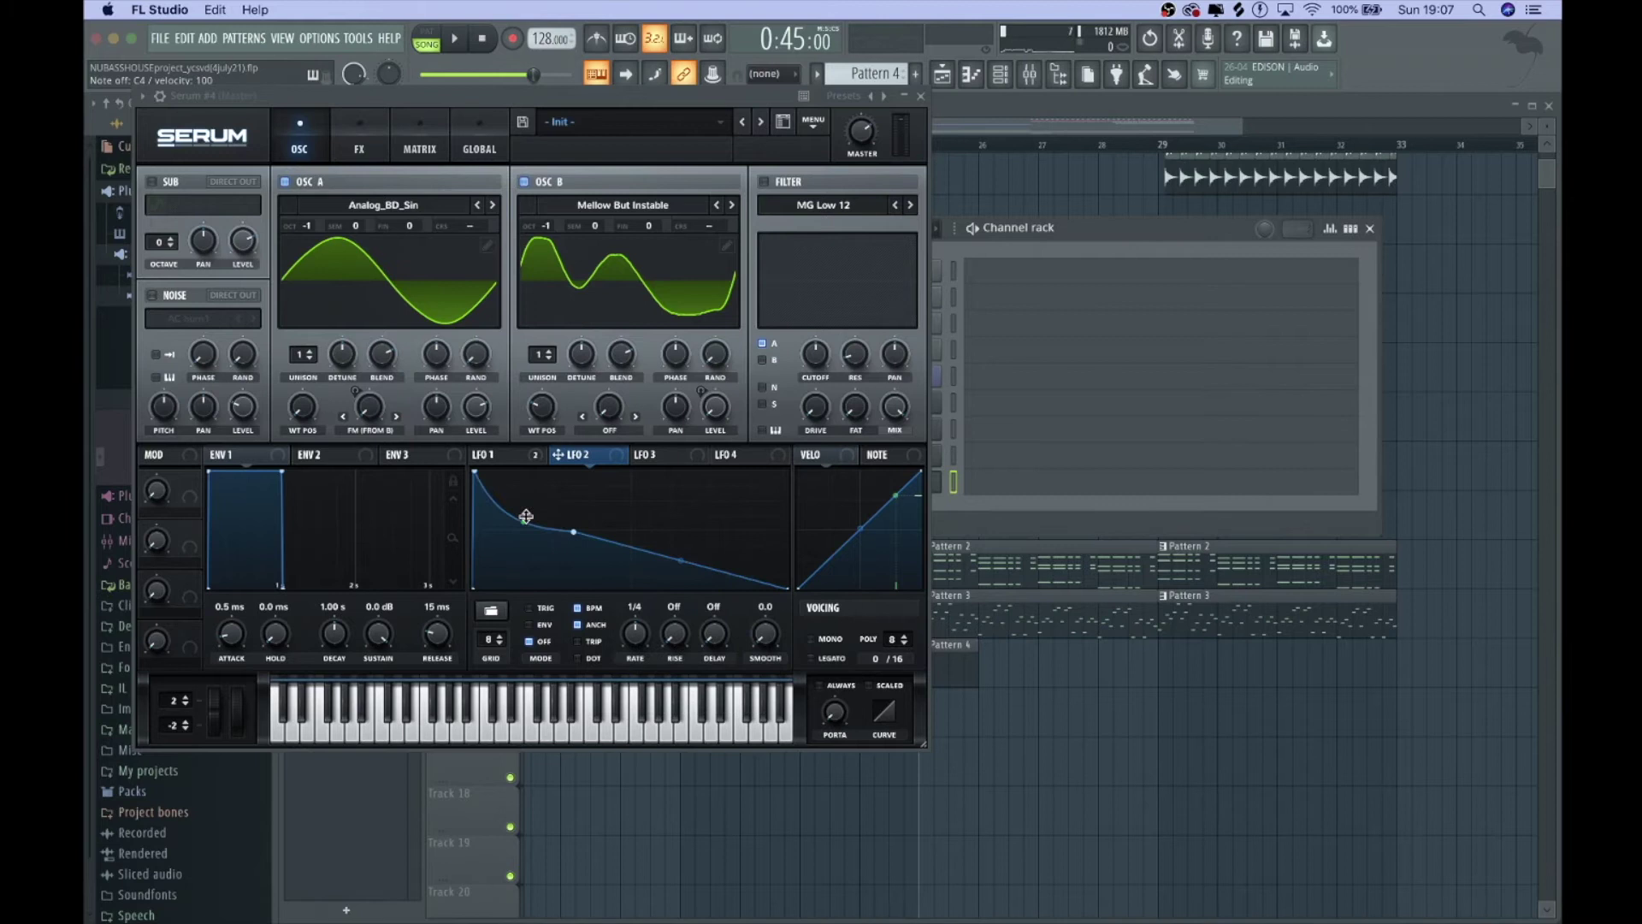
{"action": "left_click", "coordinate": [496, 456]}
Step: Raise the F4 and F3 notes a semitone and move the last F#3 note up an octave
{"action": "key", "text": "F7"}
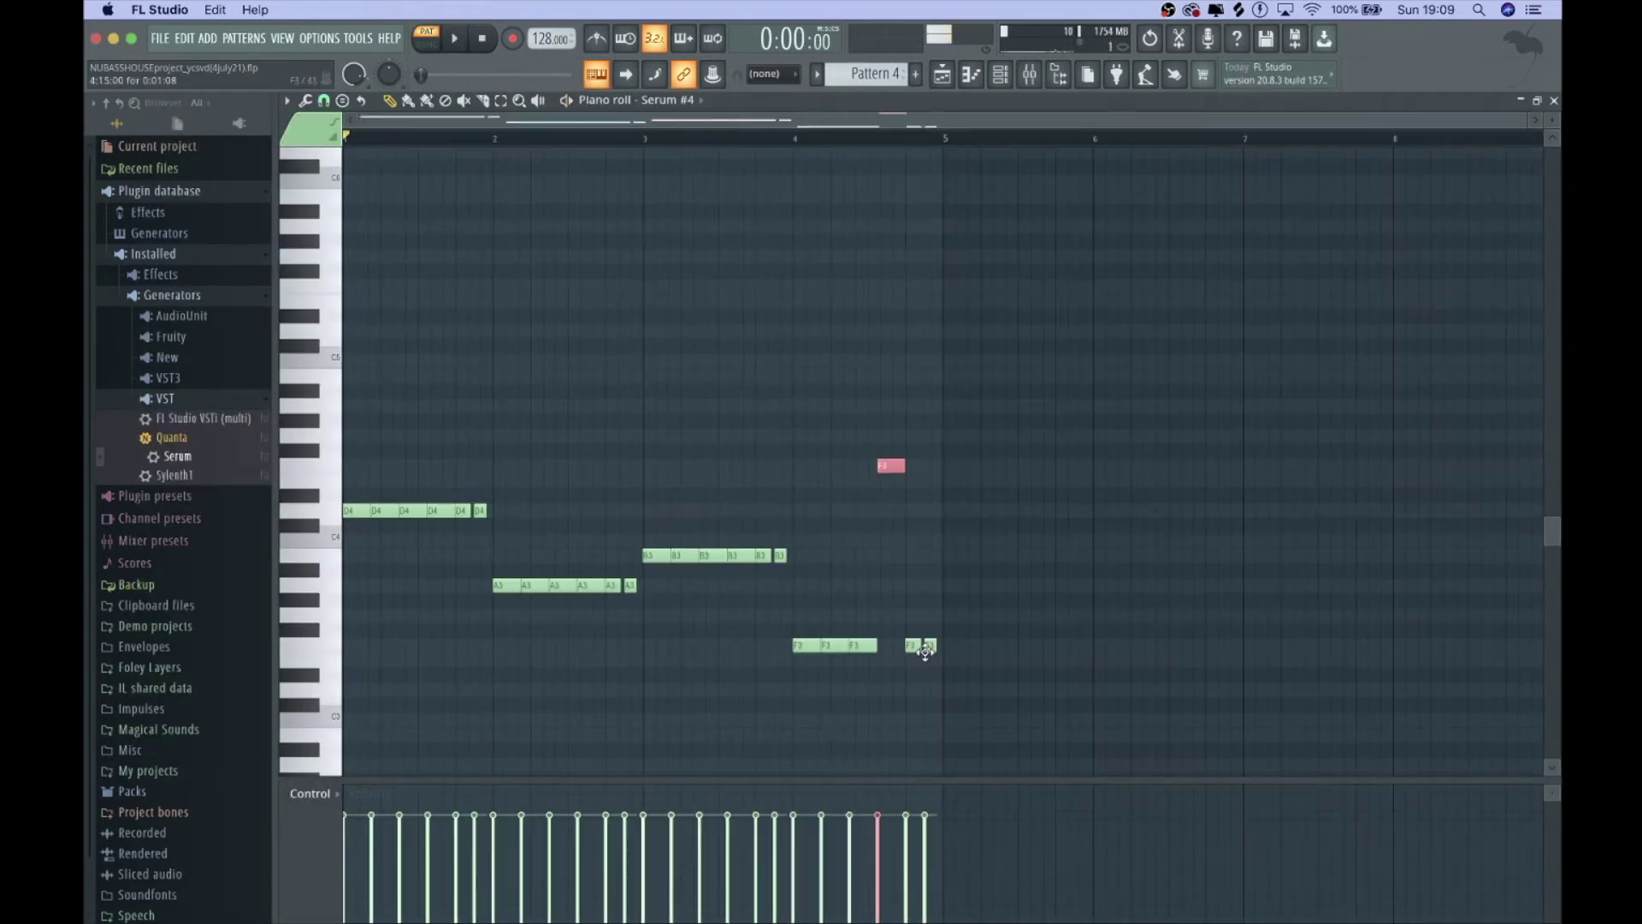
{"action": "key", "text": "space"}
{"action": "left_click_drag", "start_coordinate": [965, 662], "coordinate": [814, 433]}
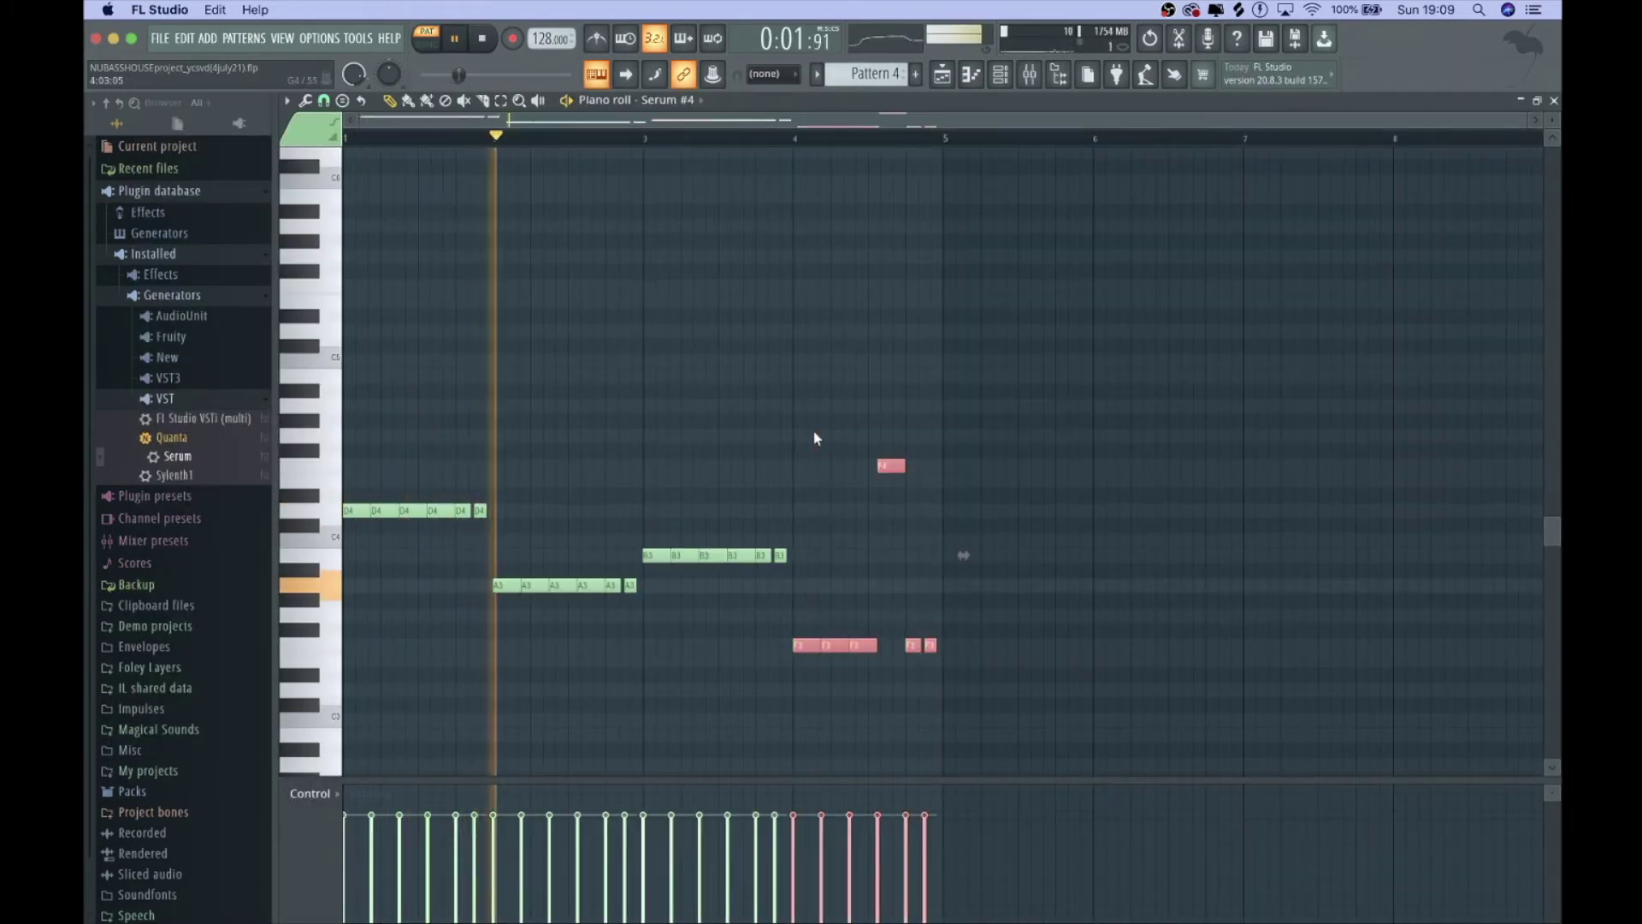
{"action": "key", "text": "Up"}
{"action": "left_click", "coordinate": [930, 631]}
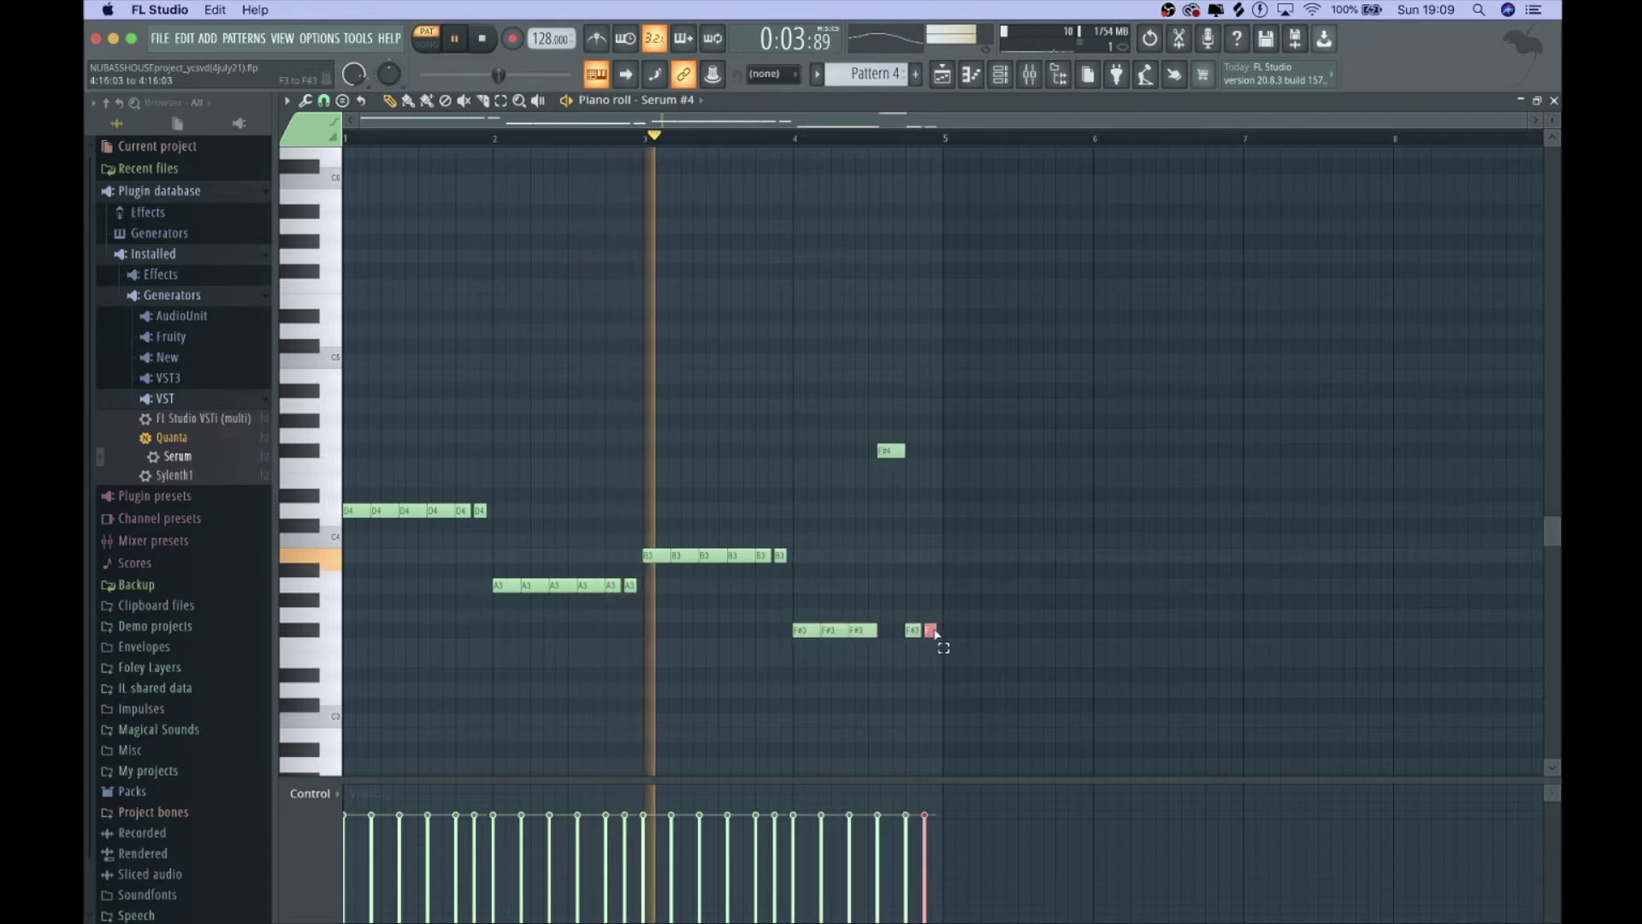
{"action": "key", "text": "ctrl+Up"}
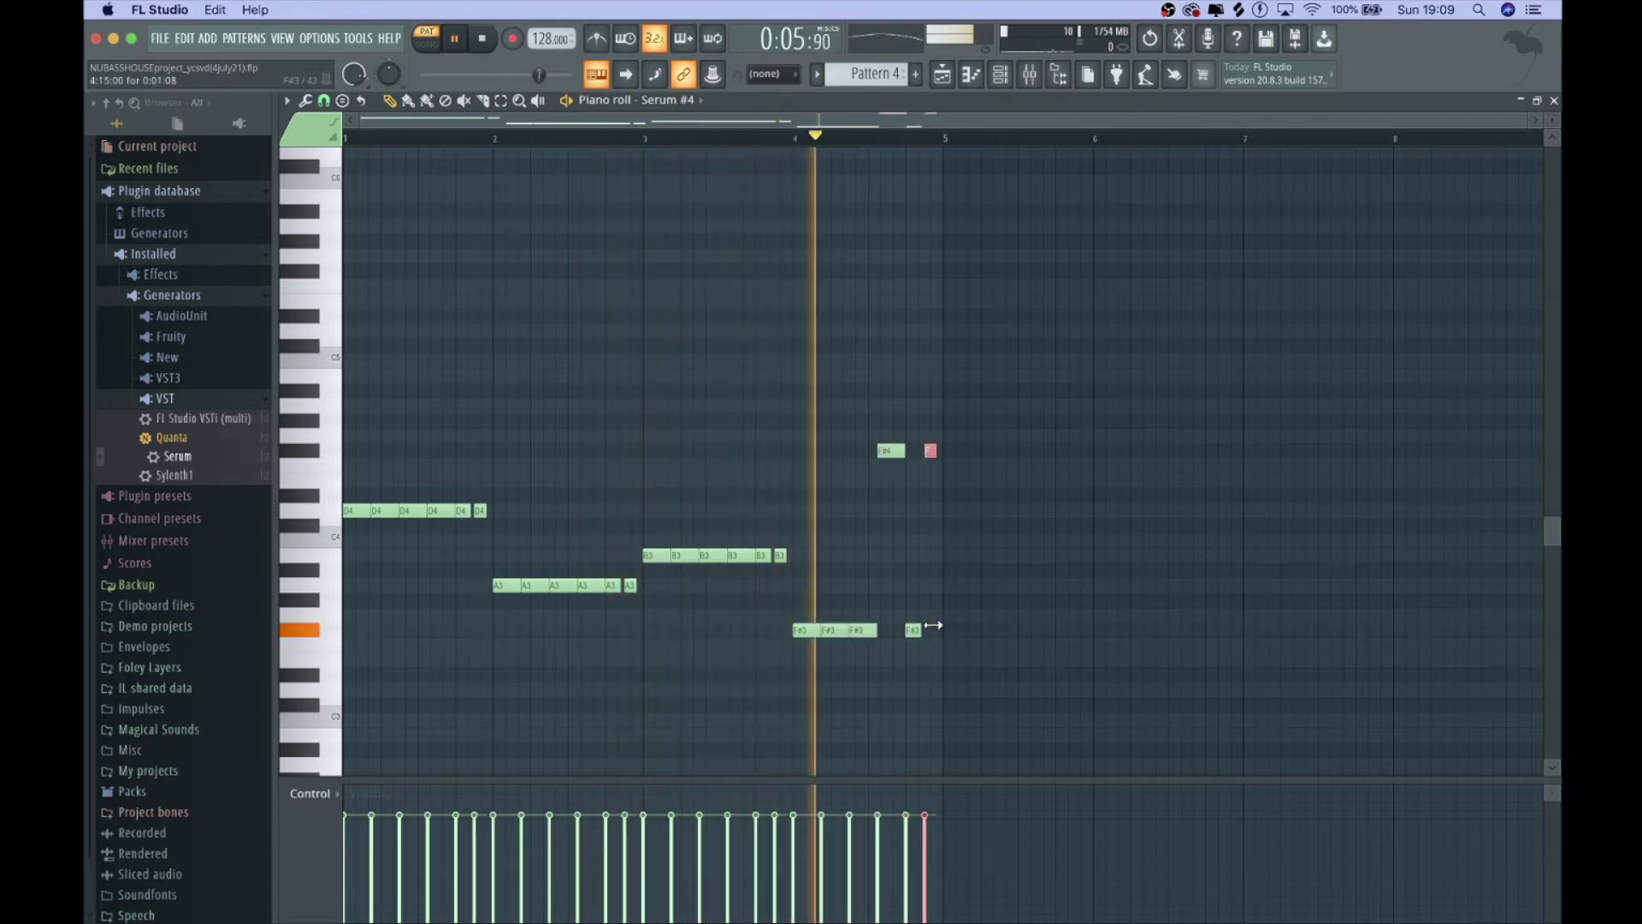
Step: Switch to Song mode and place the 808 CH hat from Packs > Drums > Hats on Track 7
{"action": "key", "text": "space"}
{"action": "key", "text": "F5"}
{"action": "key", "text": "l"}
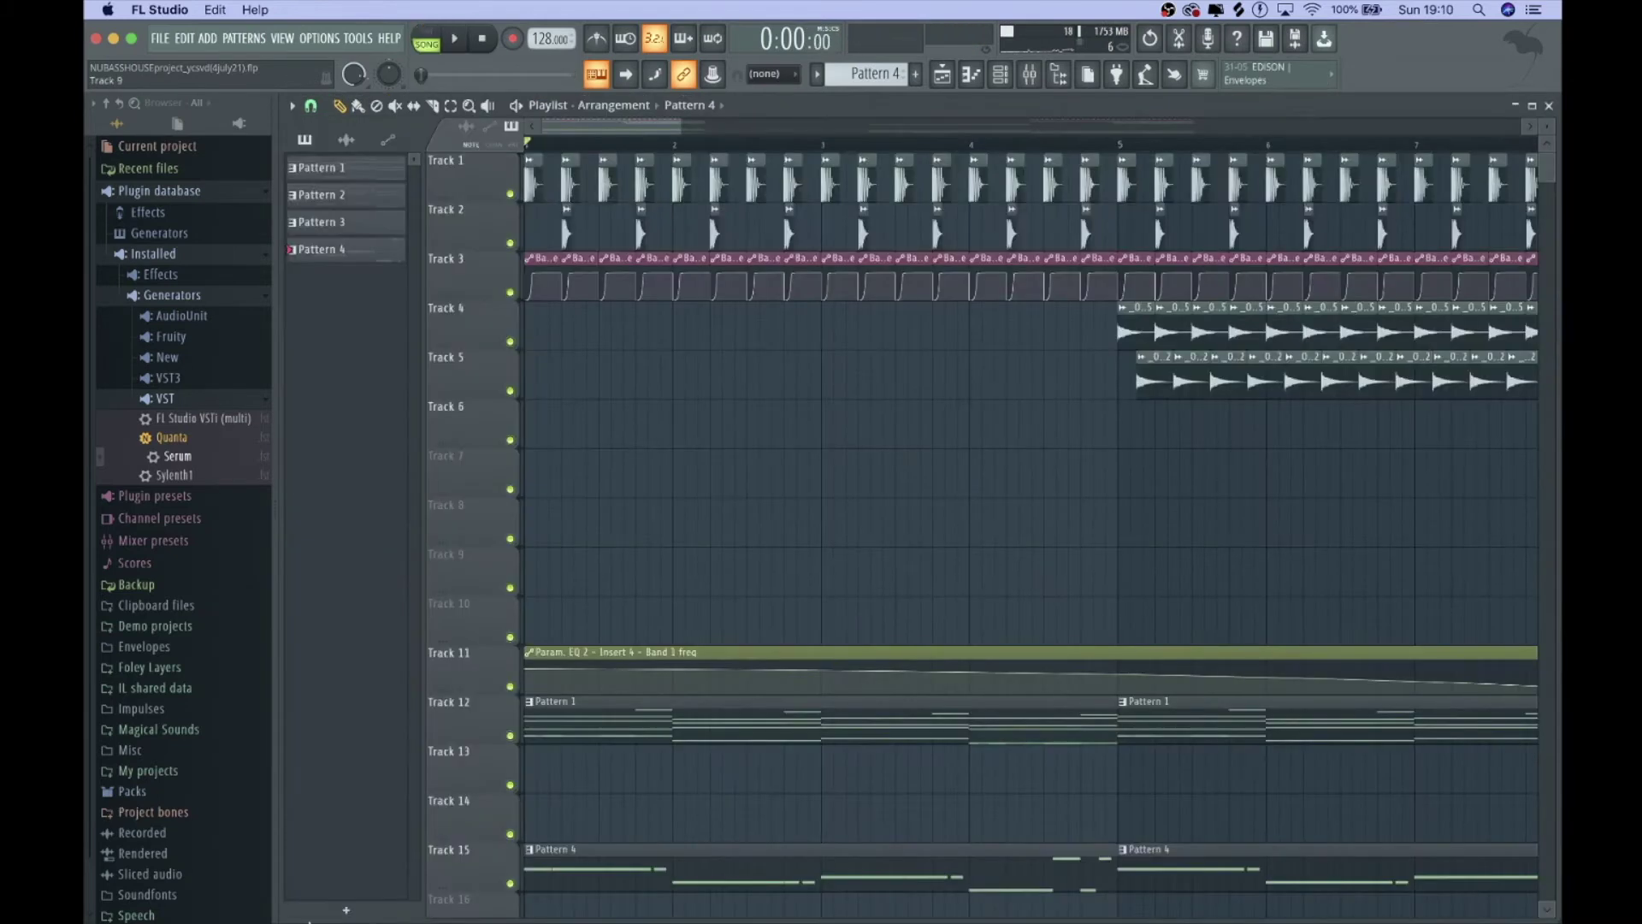
{"action": "left_click", "coordinate": [122, 791]}
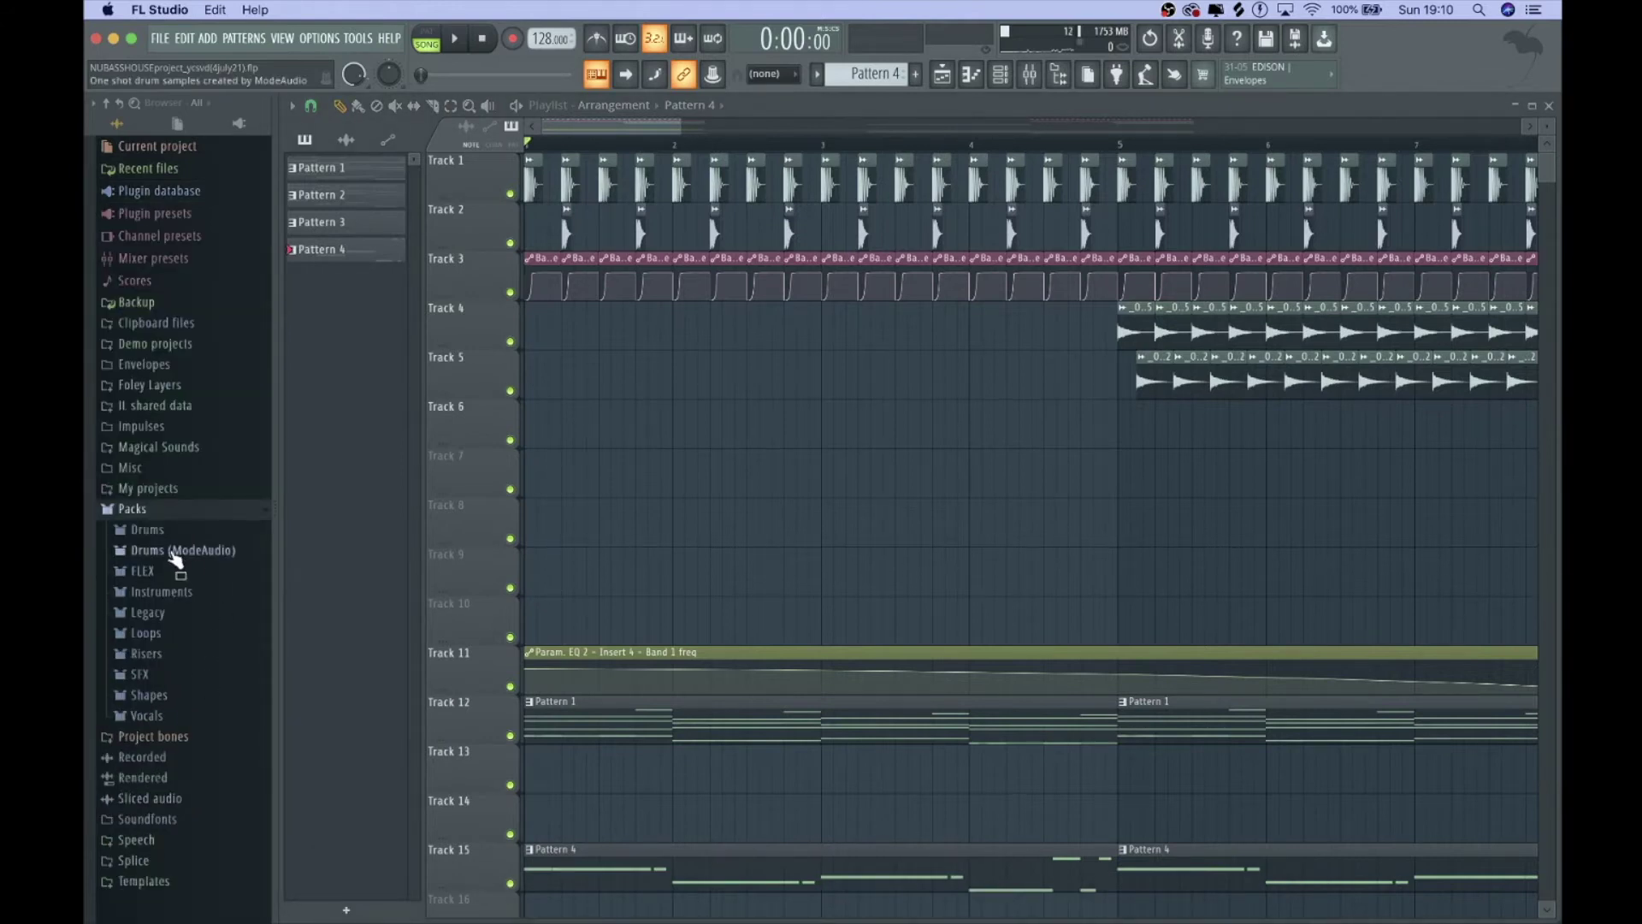
{"action": "left_click", "coordinate": [148, 530]}
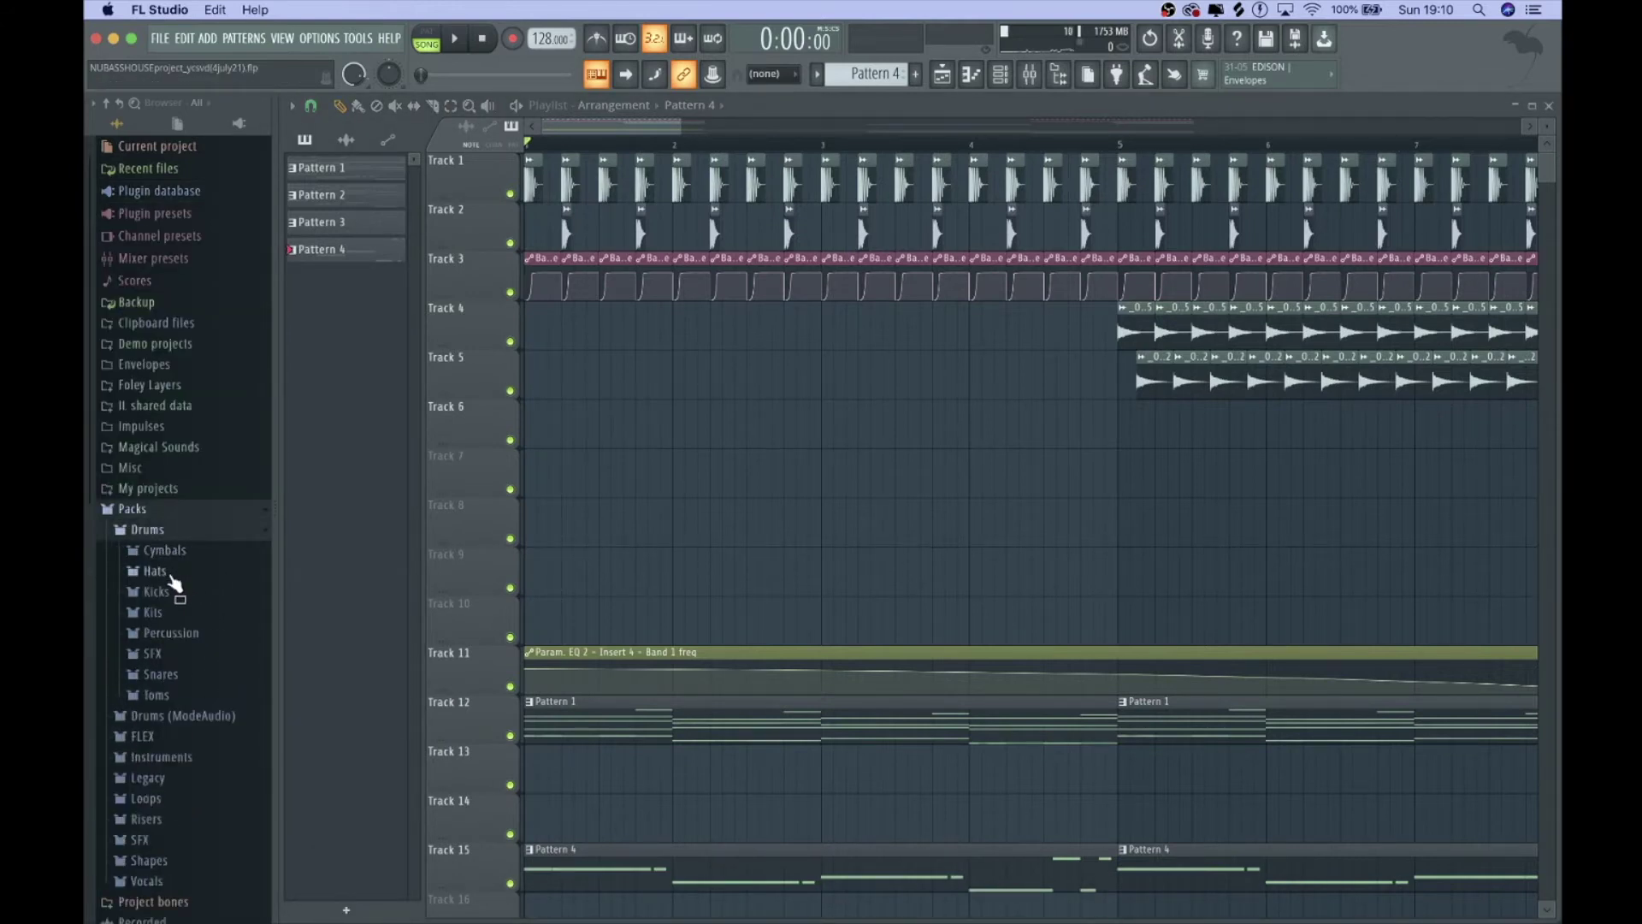
{"action": "left_click", "coordinate": [154, 571]}
{"action": "left_click_drag", "start_coordinate": [166, 495], "coordinate": [565, 479]}
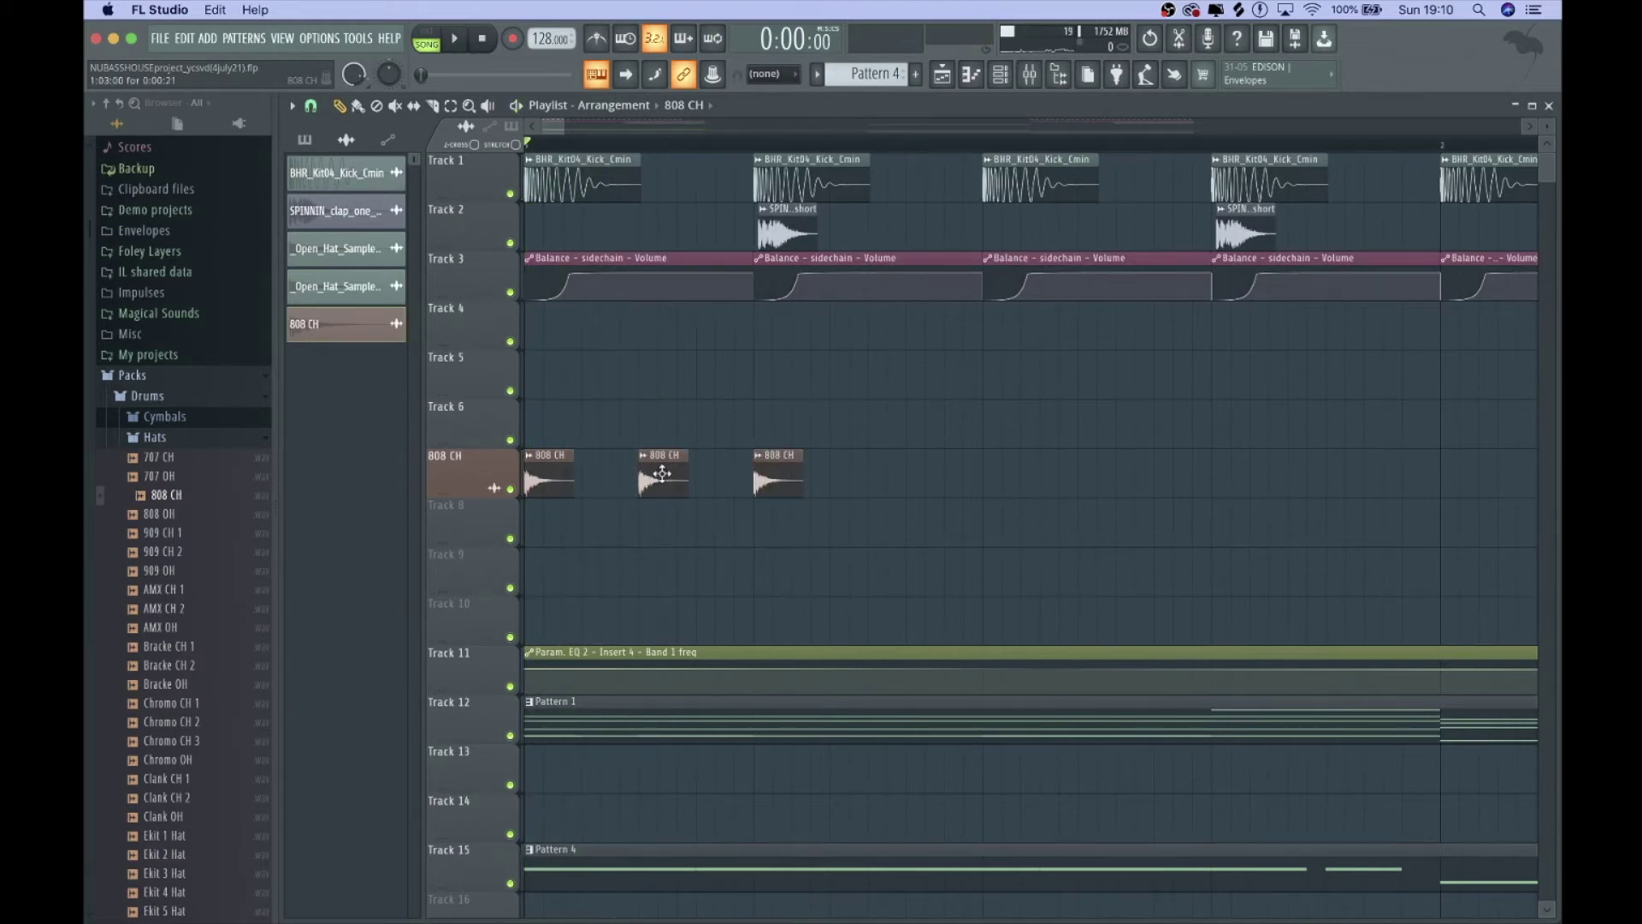
{"action": "scroll", "coordinate": [660, 474], "scroll_direction": "down", "scroll_amount": 3}
Step: Duplicate the 808 CH clips twice with Ctrl+B and select them all
{"action": "key", "text": "ctrl+b"}
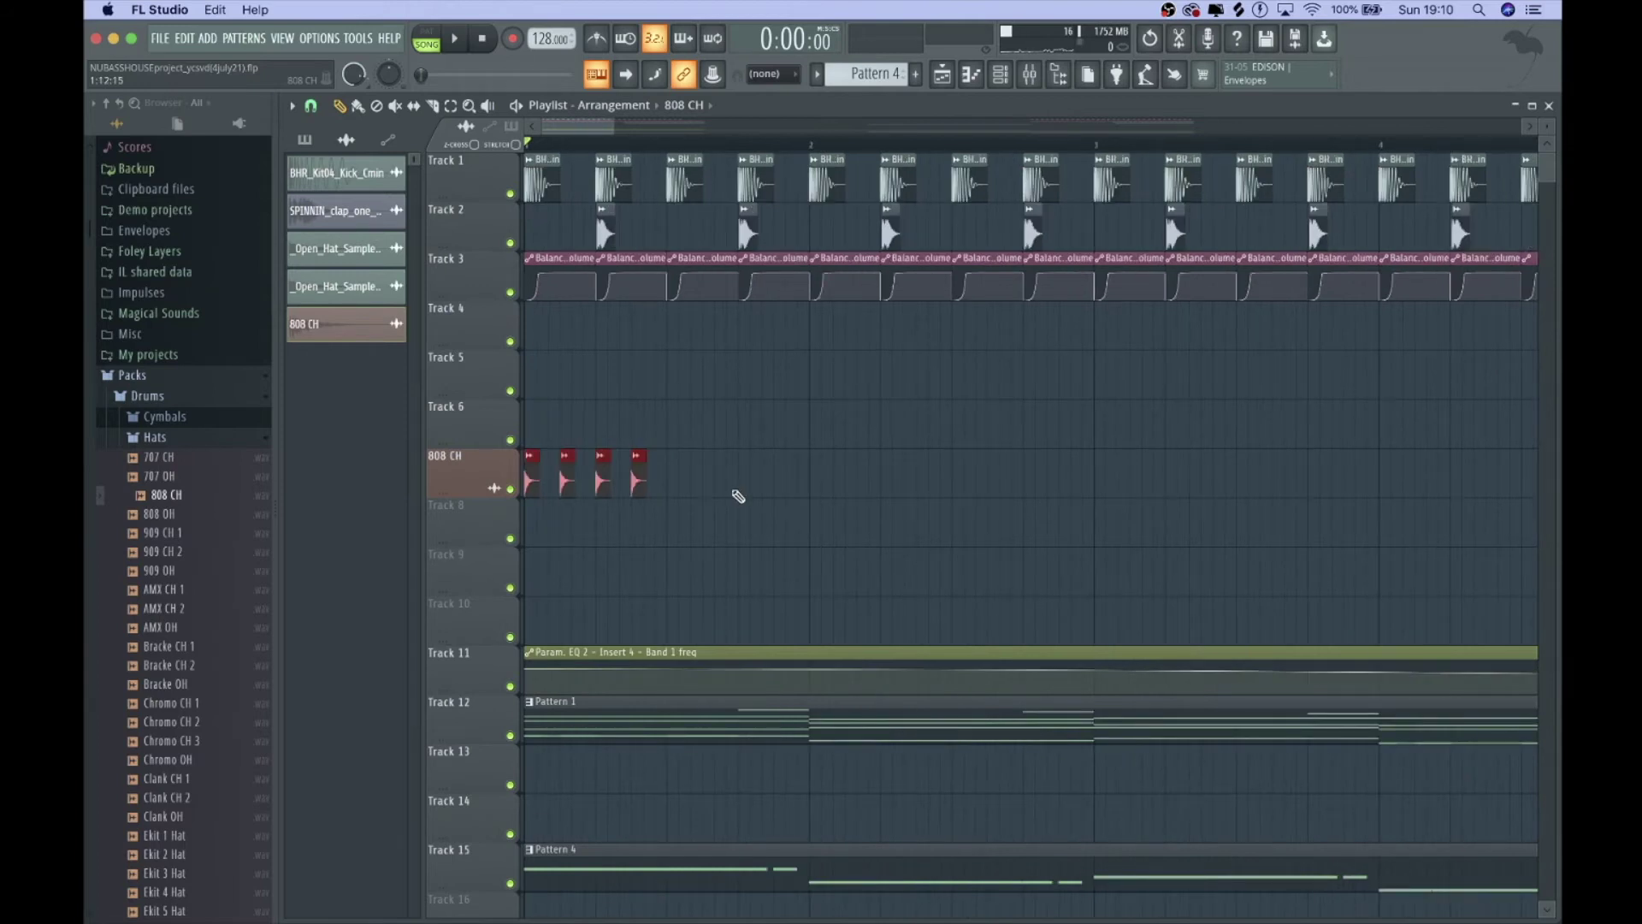
{"action": "scroll", "coordinate": [733, 489], "scroll_direction": "up", "scroll_amount": 3}
{"action": "scroll", "coordinate": [733, 488], "scroll_direction": "down", "scroll_amount": 5}
{"action": "scroll", "coordinate": [480, 479], "scroll_direction": "up", "scroll_amount": 2}
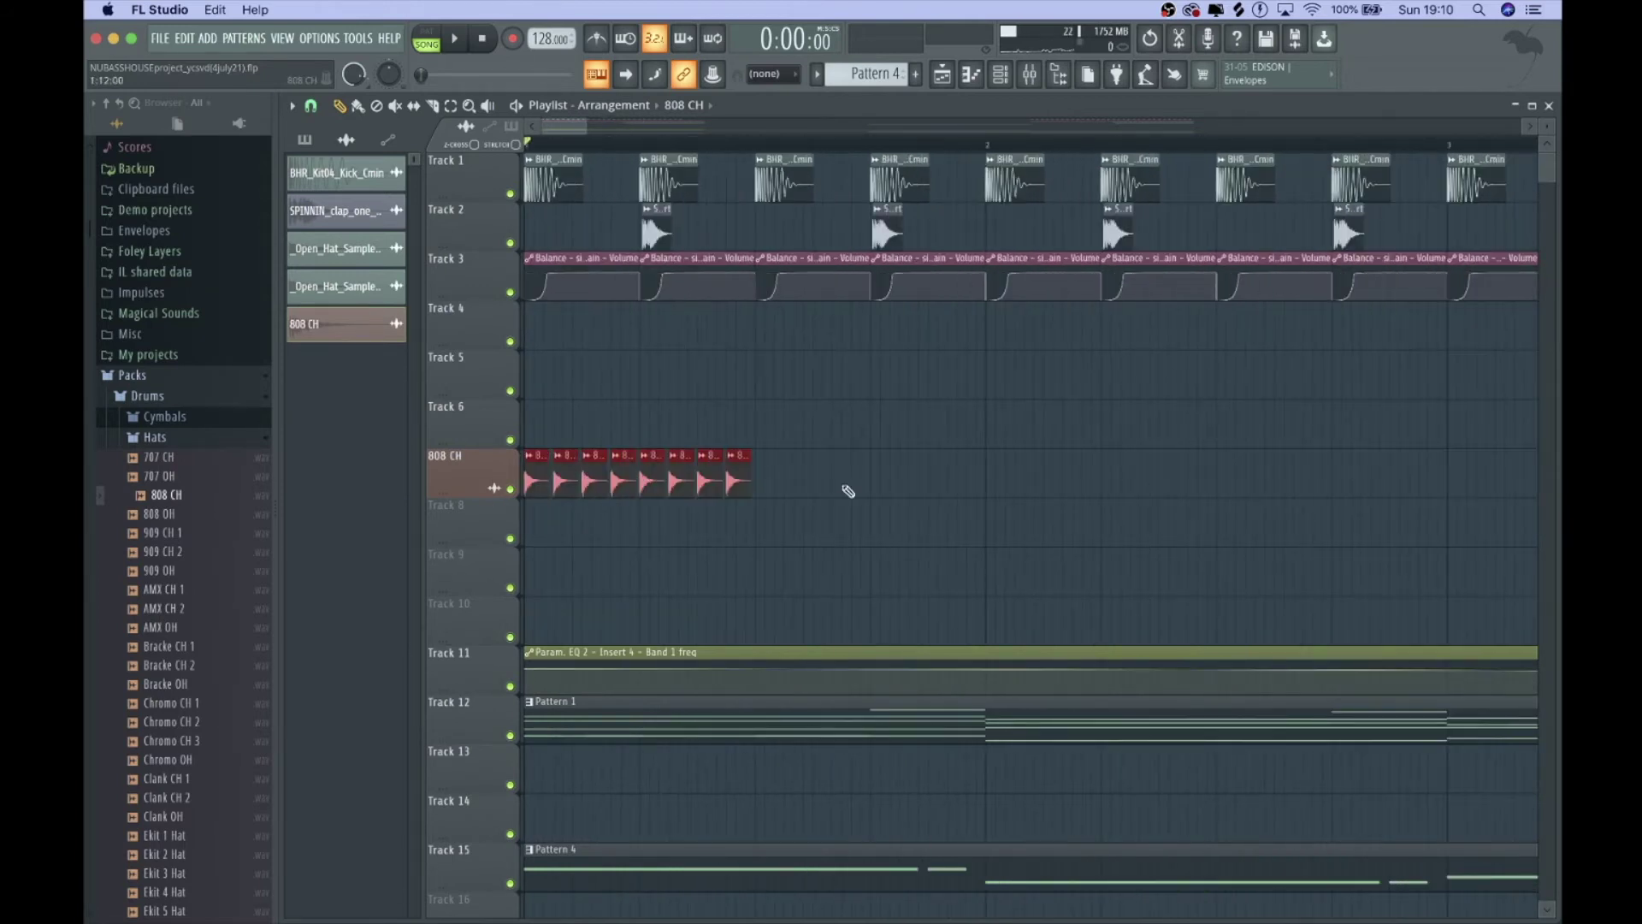
{"action": "scroll", "coordinate": [846, 491], "scroll_direction": "up", "scroll_amount": 2}
{"action": "key", "text": "ctrl+b"}
{"action": "key", "text": "ctrl+b"}
{"action": "scroll", "coordinate": [762, 495], "scroll_direction": "down", "scroll_amount": 3}
{"action": "scroll", "coordinate": [758, 491], "scroll_direction": "down", "scroll_amount": 3}
{"action": "key", "text": "ctrl+a"}
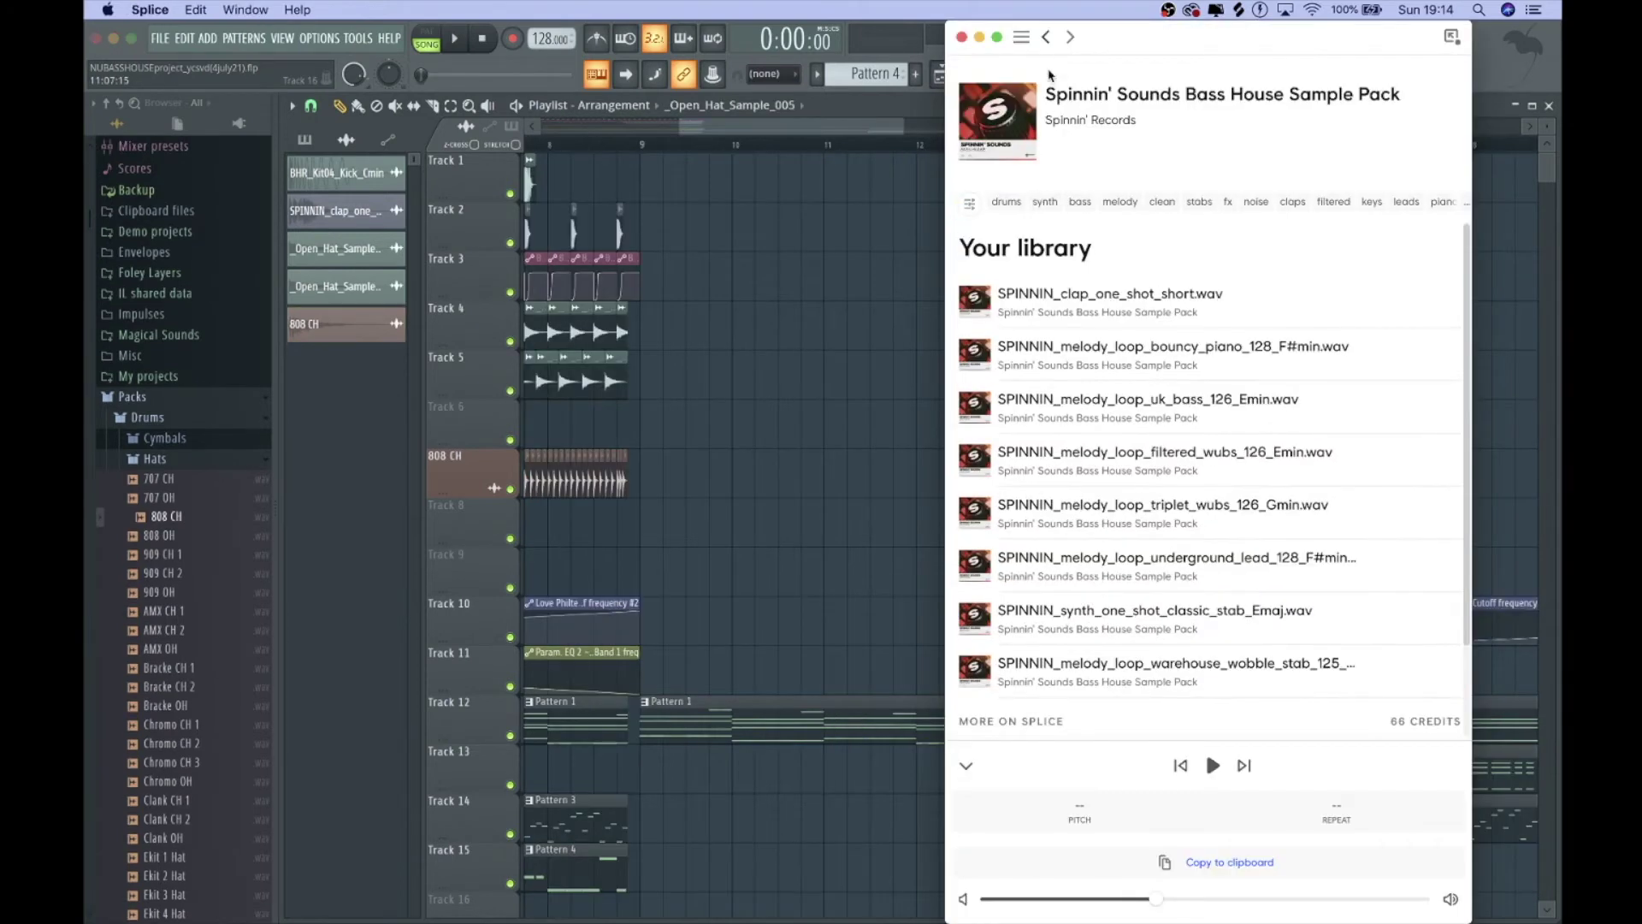
Step: Return to the bass house results and check the EVIGAN impact's channel settings and mixer track
{"action": "left_click", "coordinate": [1046, 38]}
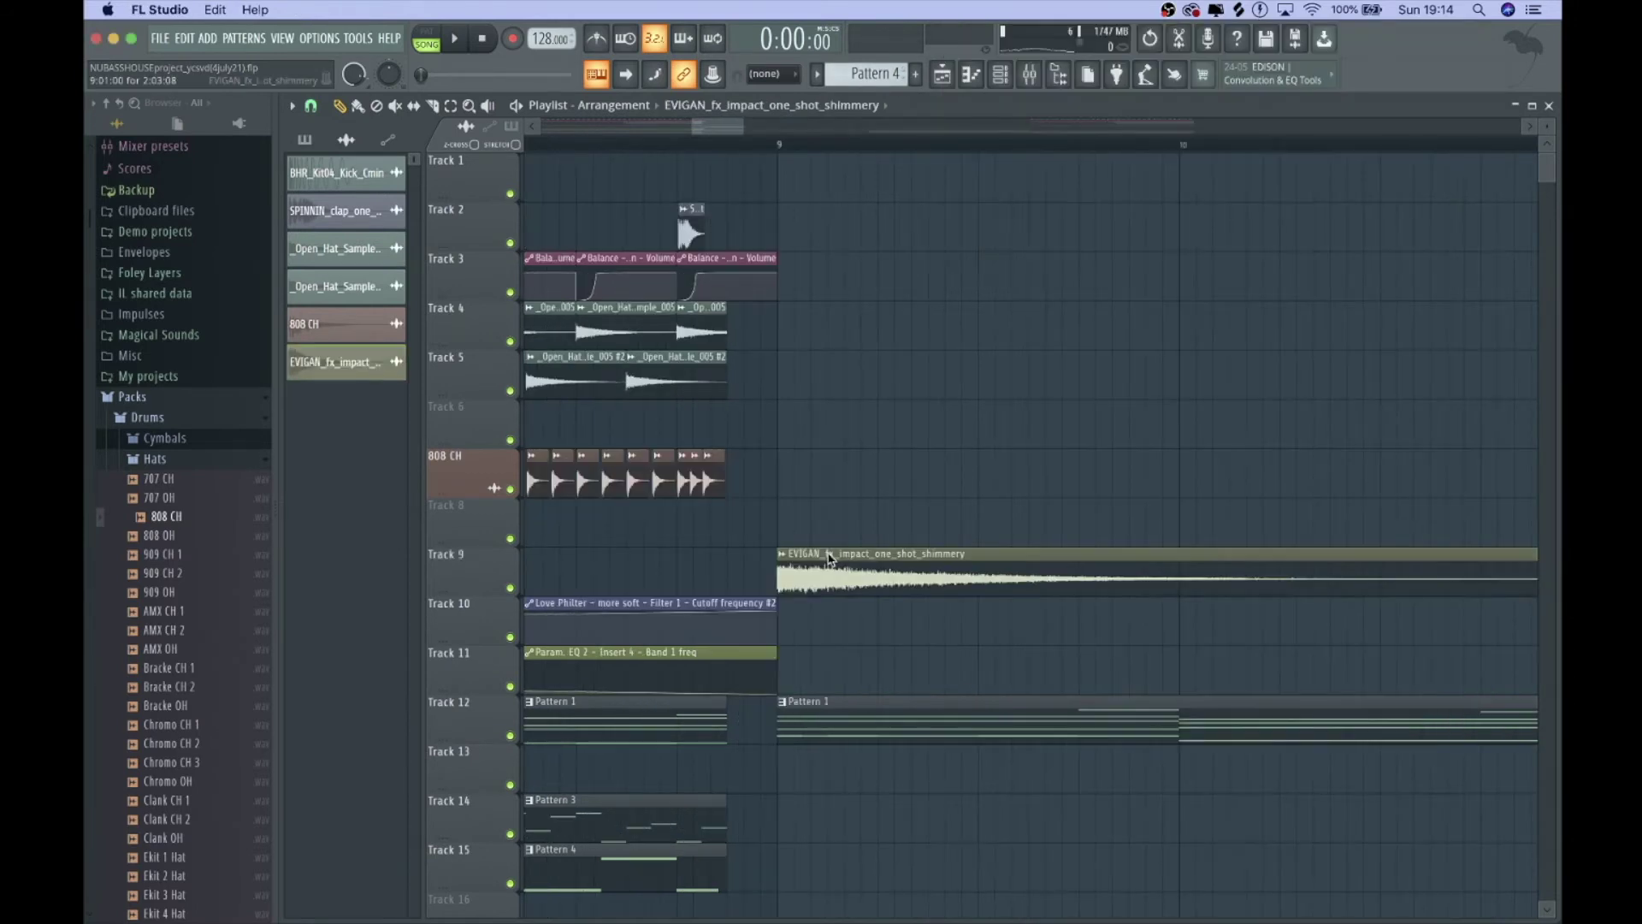
{"action": "right_click", "coordinate": [777, 561]}
{"action": "left_click", "coordinate": [805, 615]}
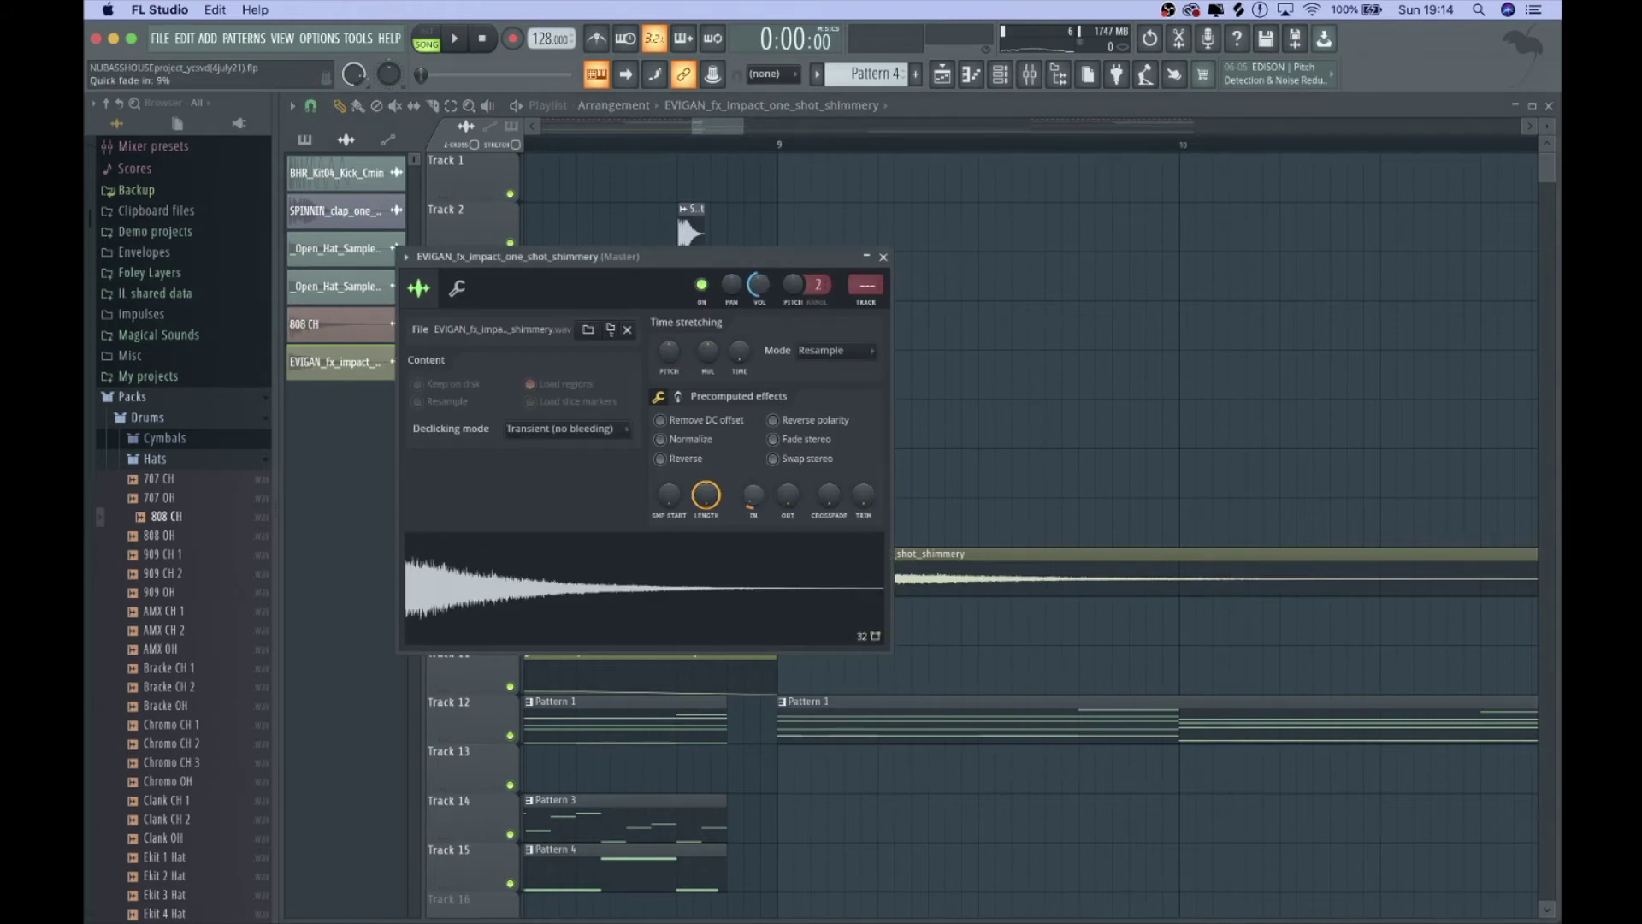
{"action": "left_click", "coordinate": [878, 306]}
{"action": "left_click", "coordinate": [883, 257]}
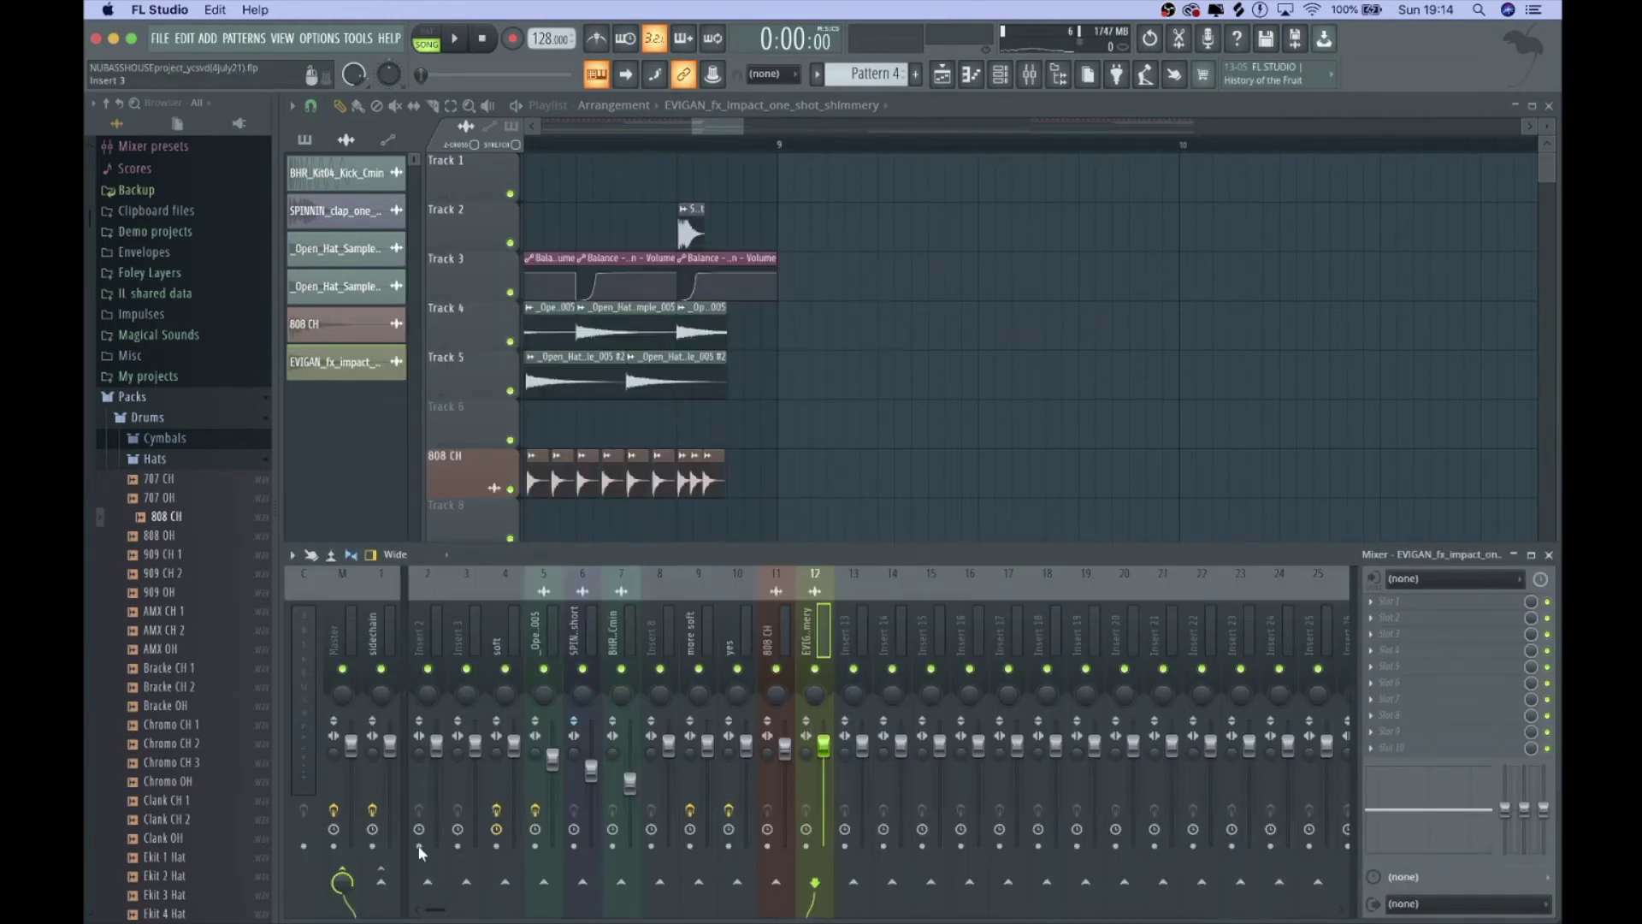
Step: Play the song to audition the impact hits, showing and hiding the Mixer
{"action": "key", "text": "F9"}
{"action": "key", "text": "space"}
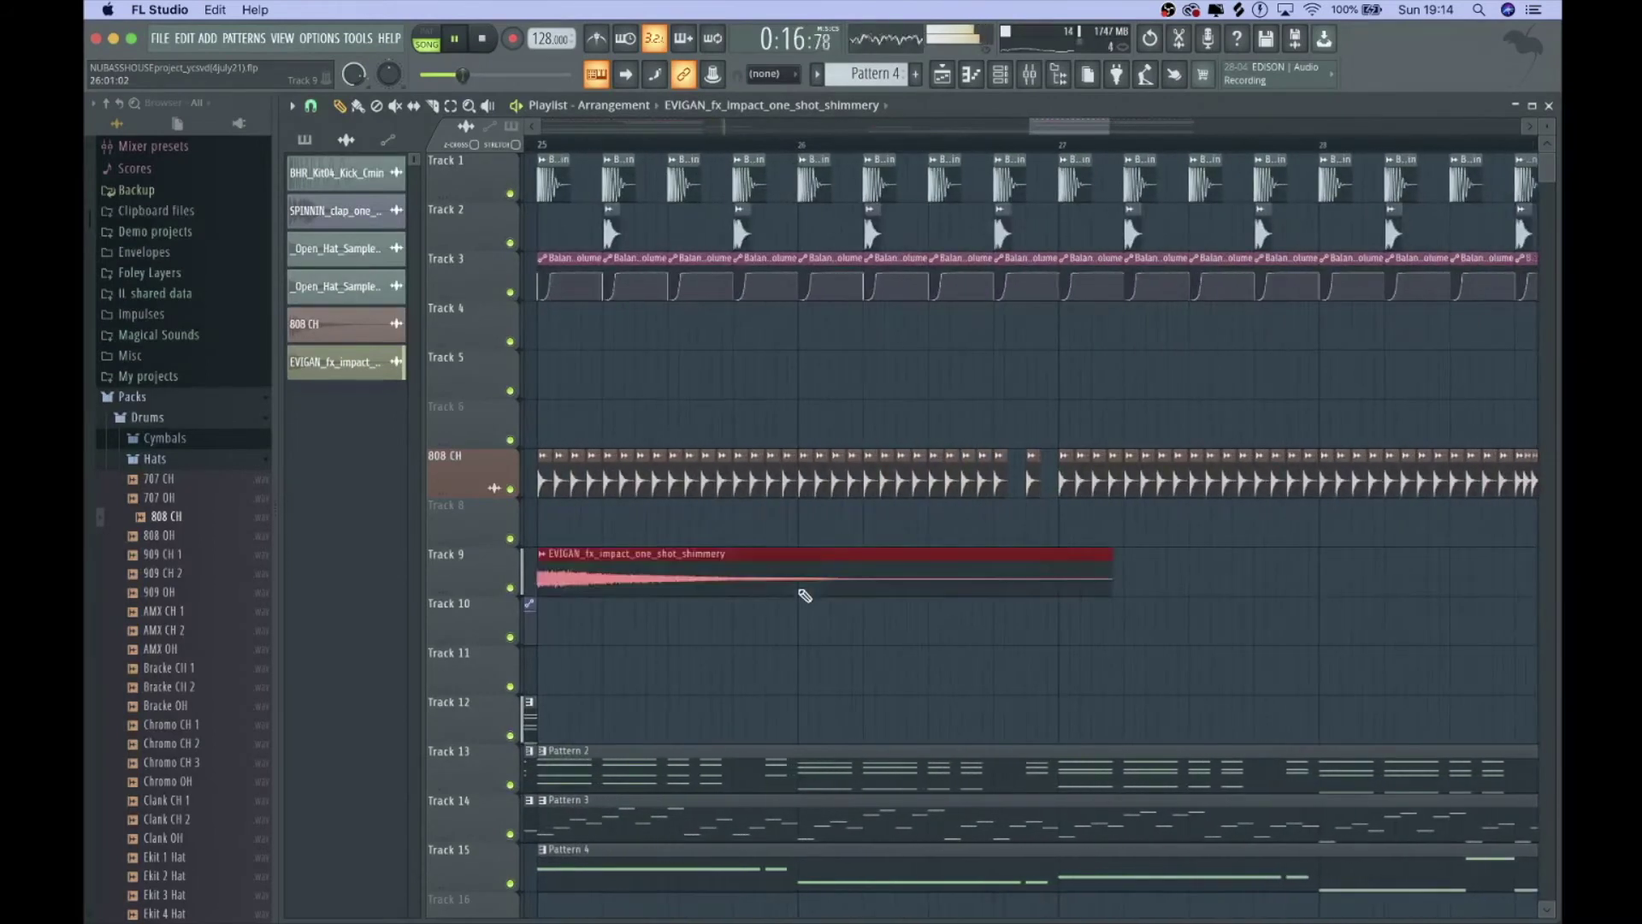
{"action": "scroll", "coordinate": [800, 590], "scroll_direction": "down", "scroll_amount": 3}
{"action": "key", "text": "F9"}
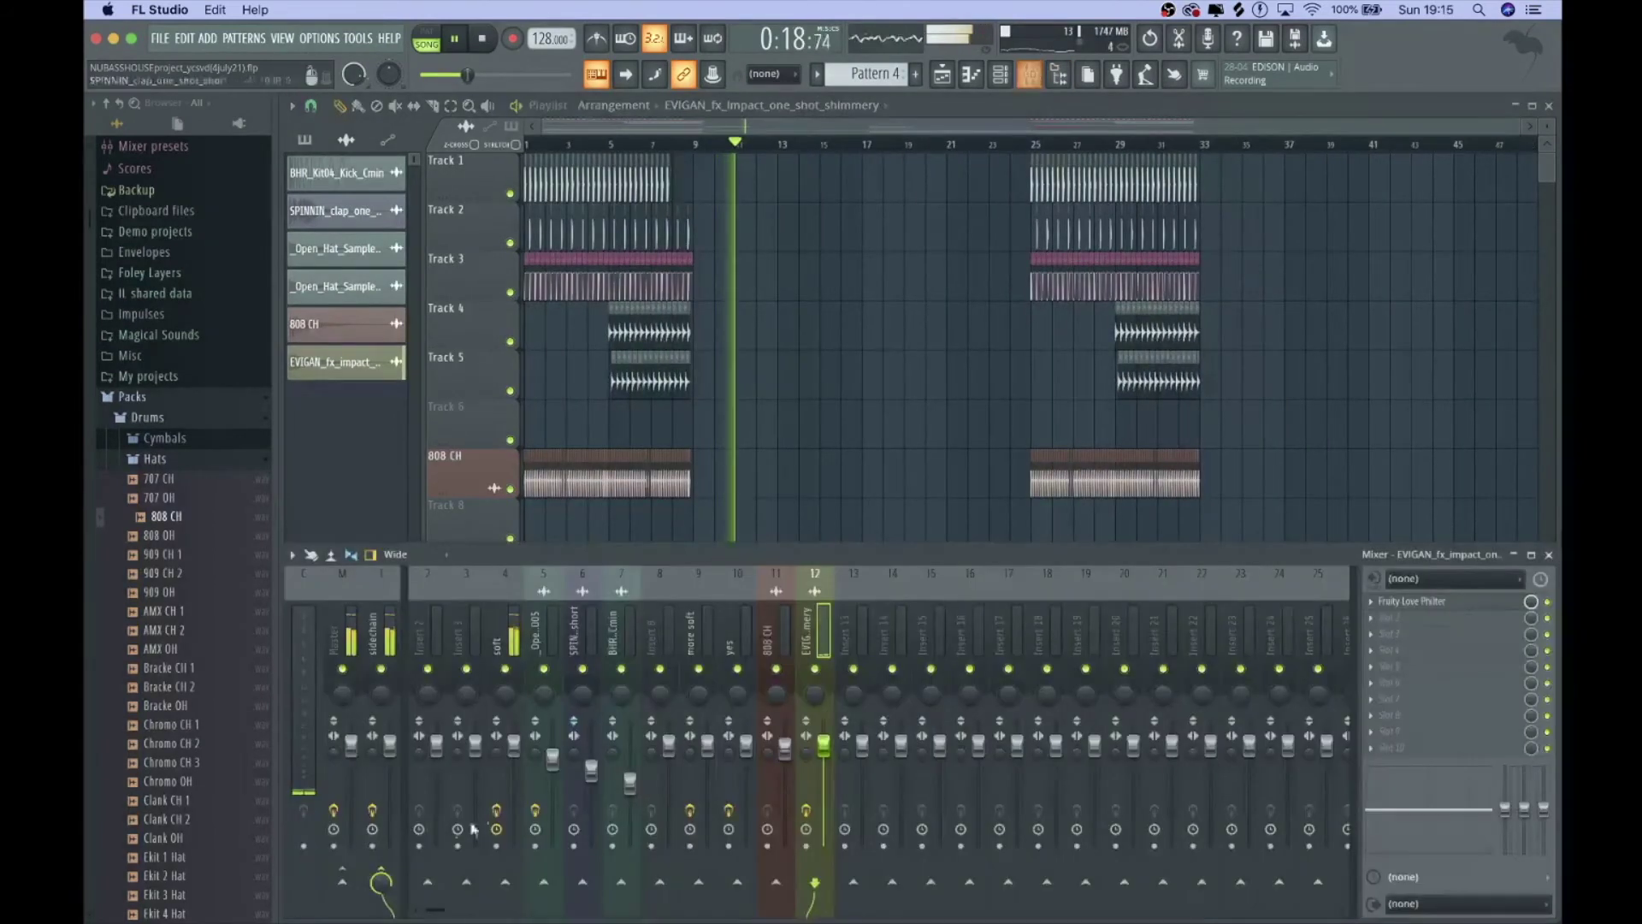
{"action": "left_click", "coordinate": [1549, 556]}
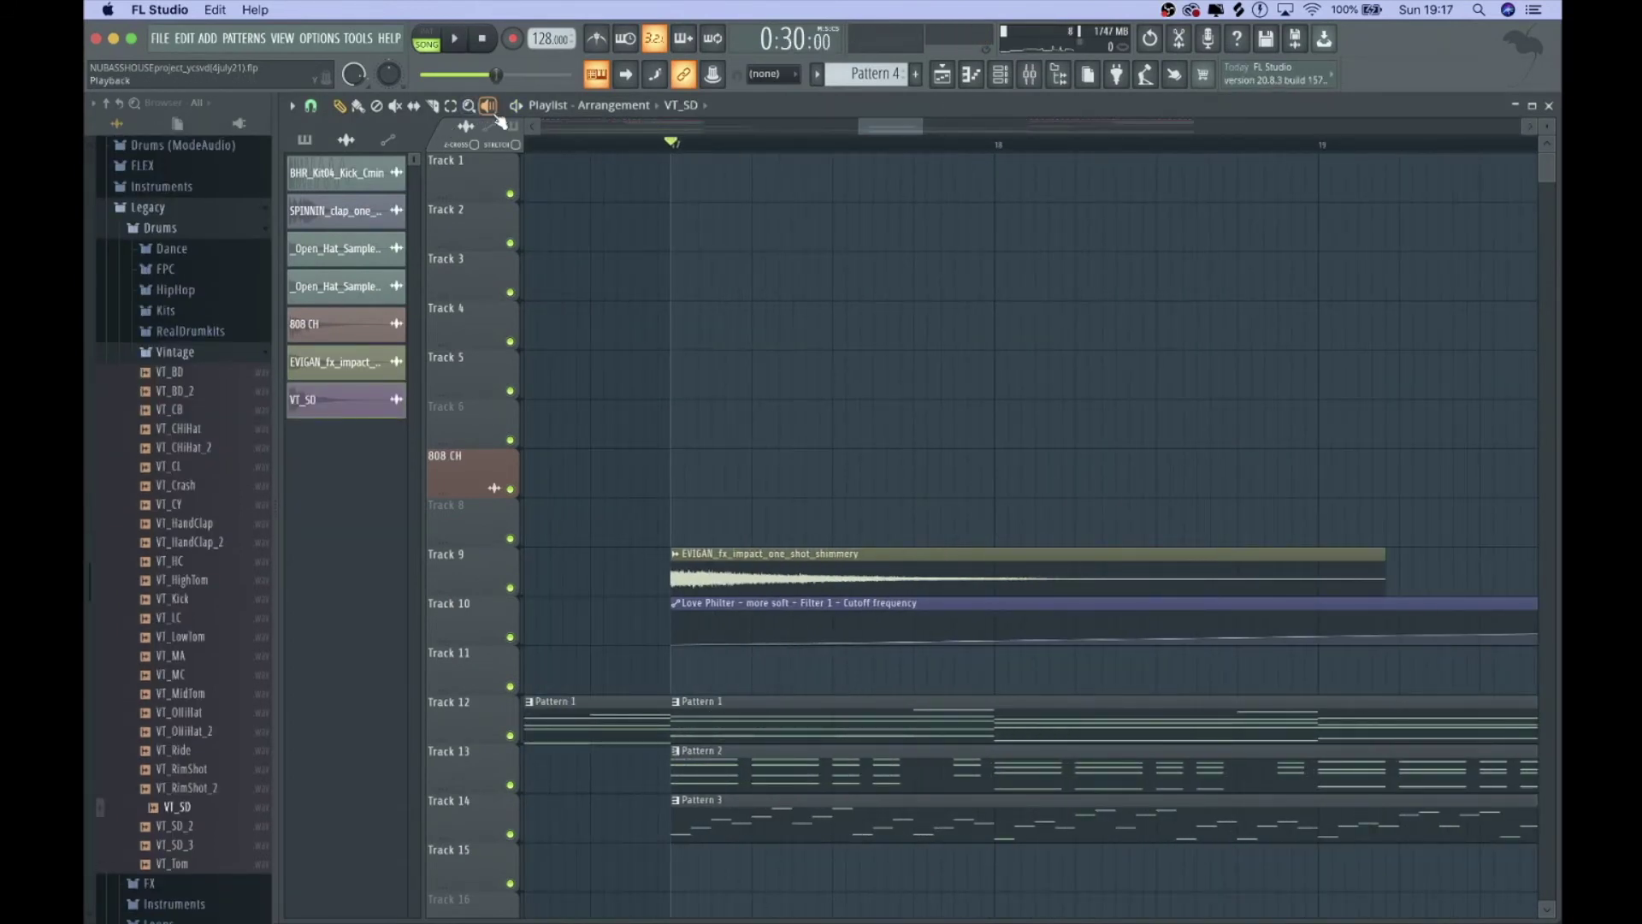
Step: Select Pattern 2 and browse a master mixer slot's effect list without adding an effect
{"action": "left_click", "coordinate": [690, 786]}
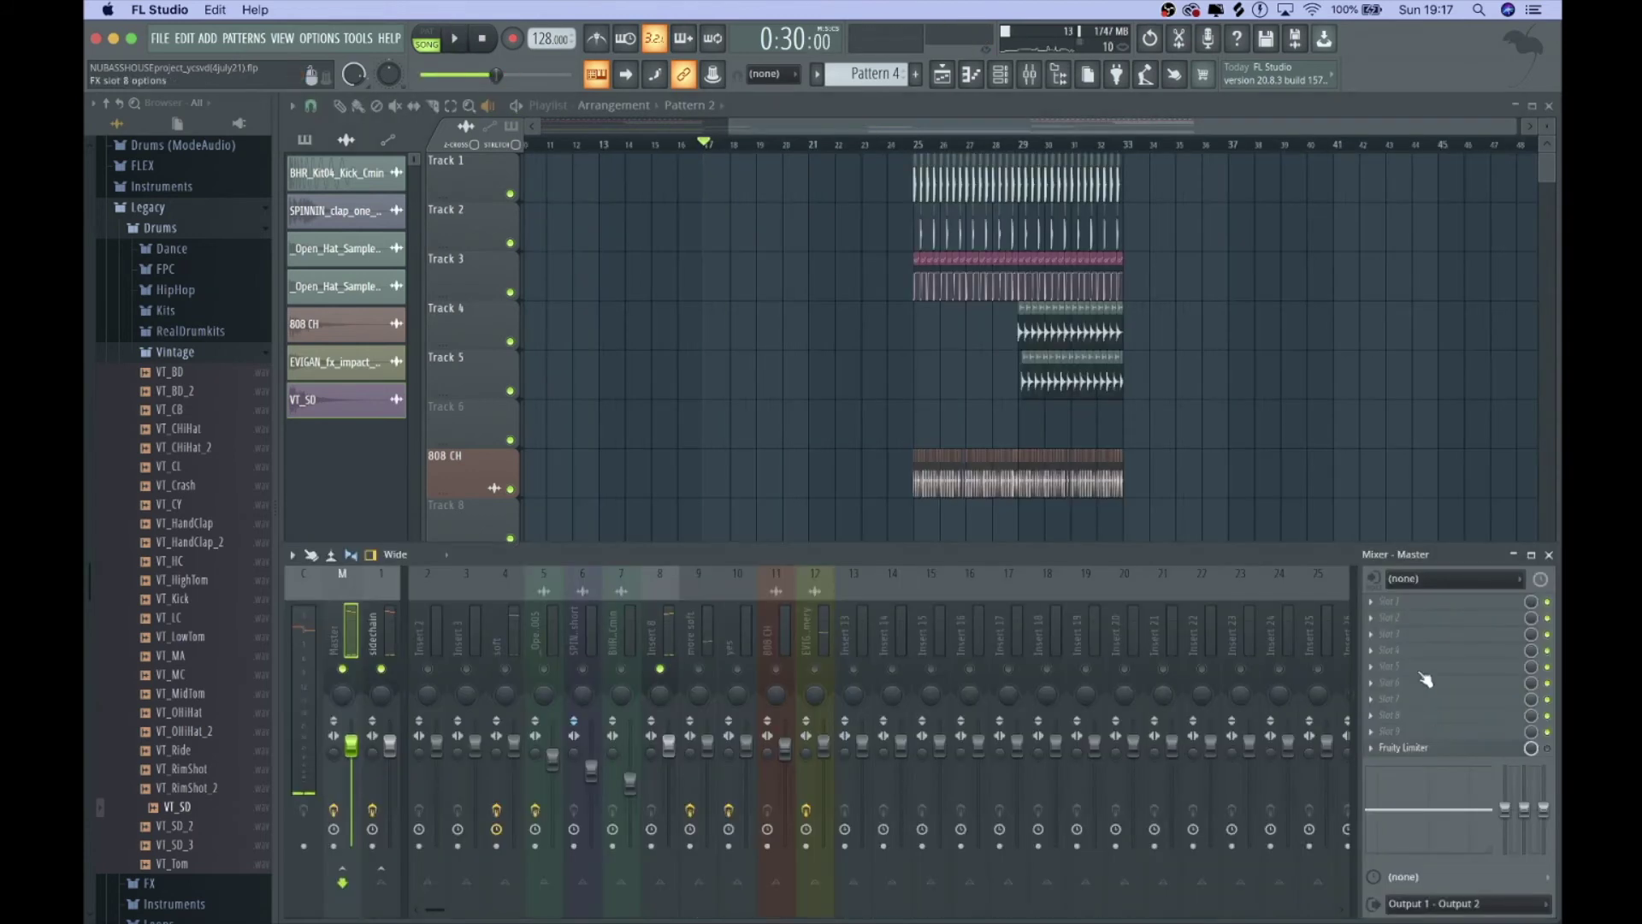
{"action": "left_click", "coordinate": [1391, 613]}
{"action": "left_click", "coordinate": [785, 628]}
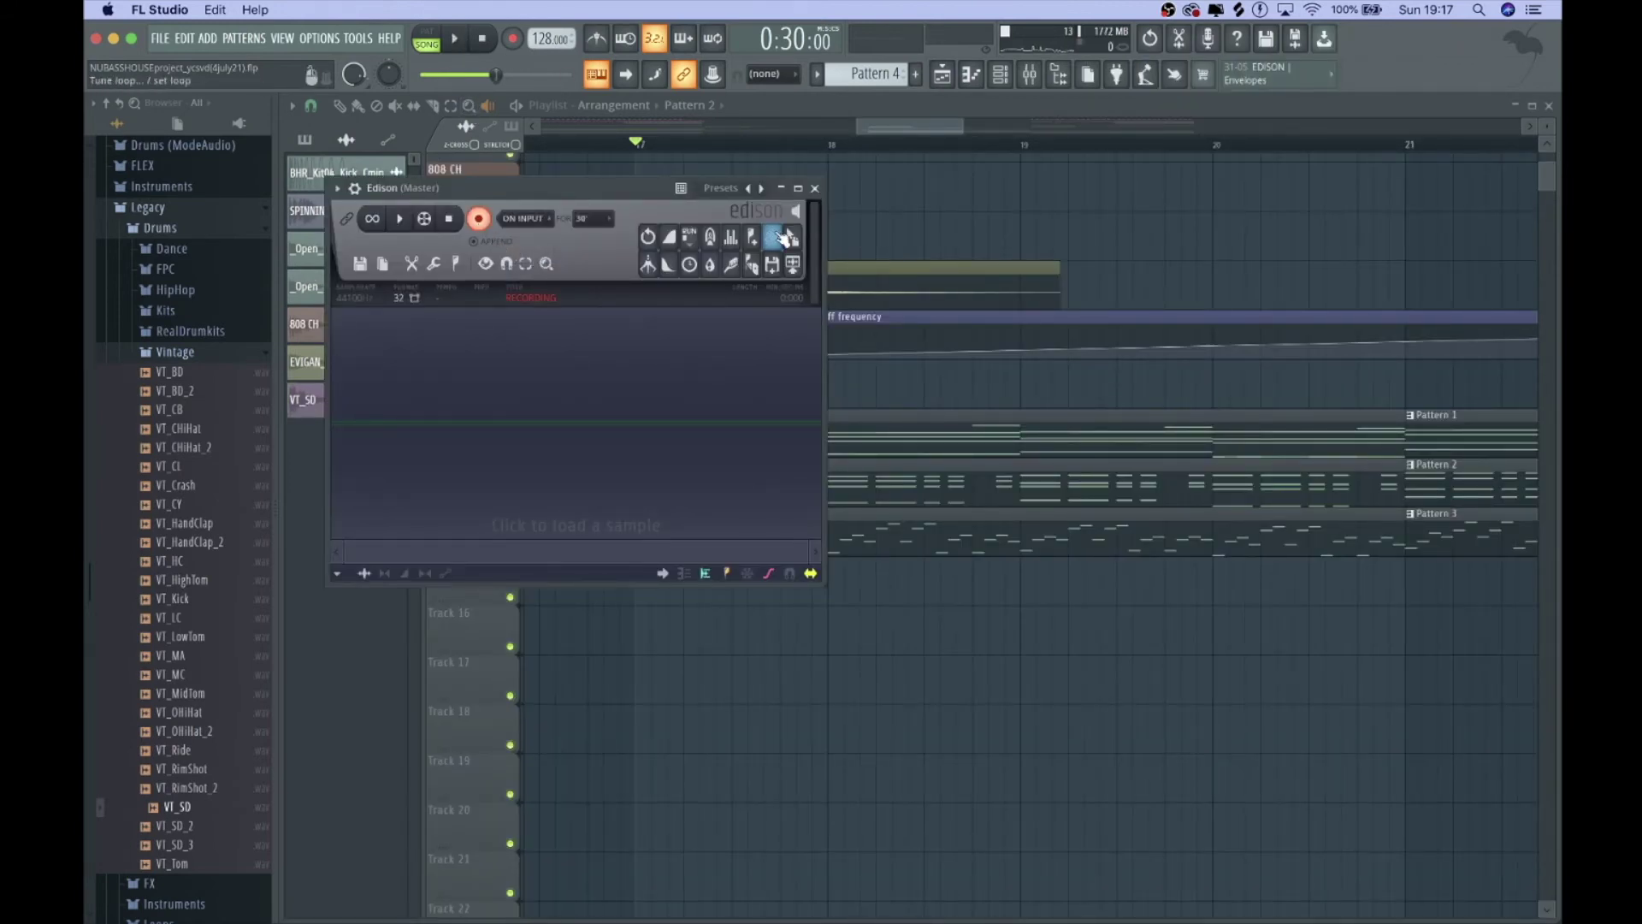
Step: Close the current audio editor and the Mixer, and start a fresh Edison editor for recording
{"action": "left_click", "coordinate": [814, 189]}
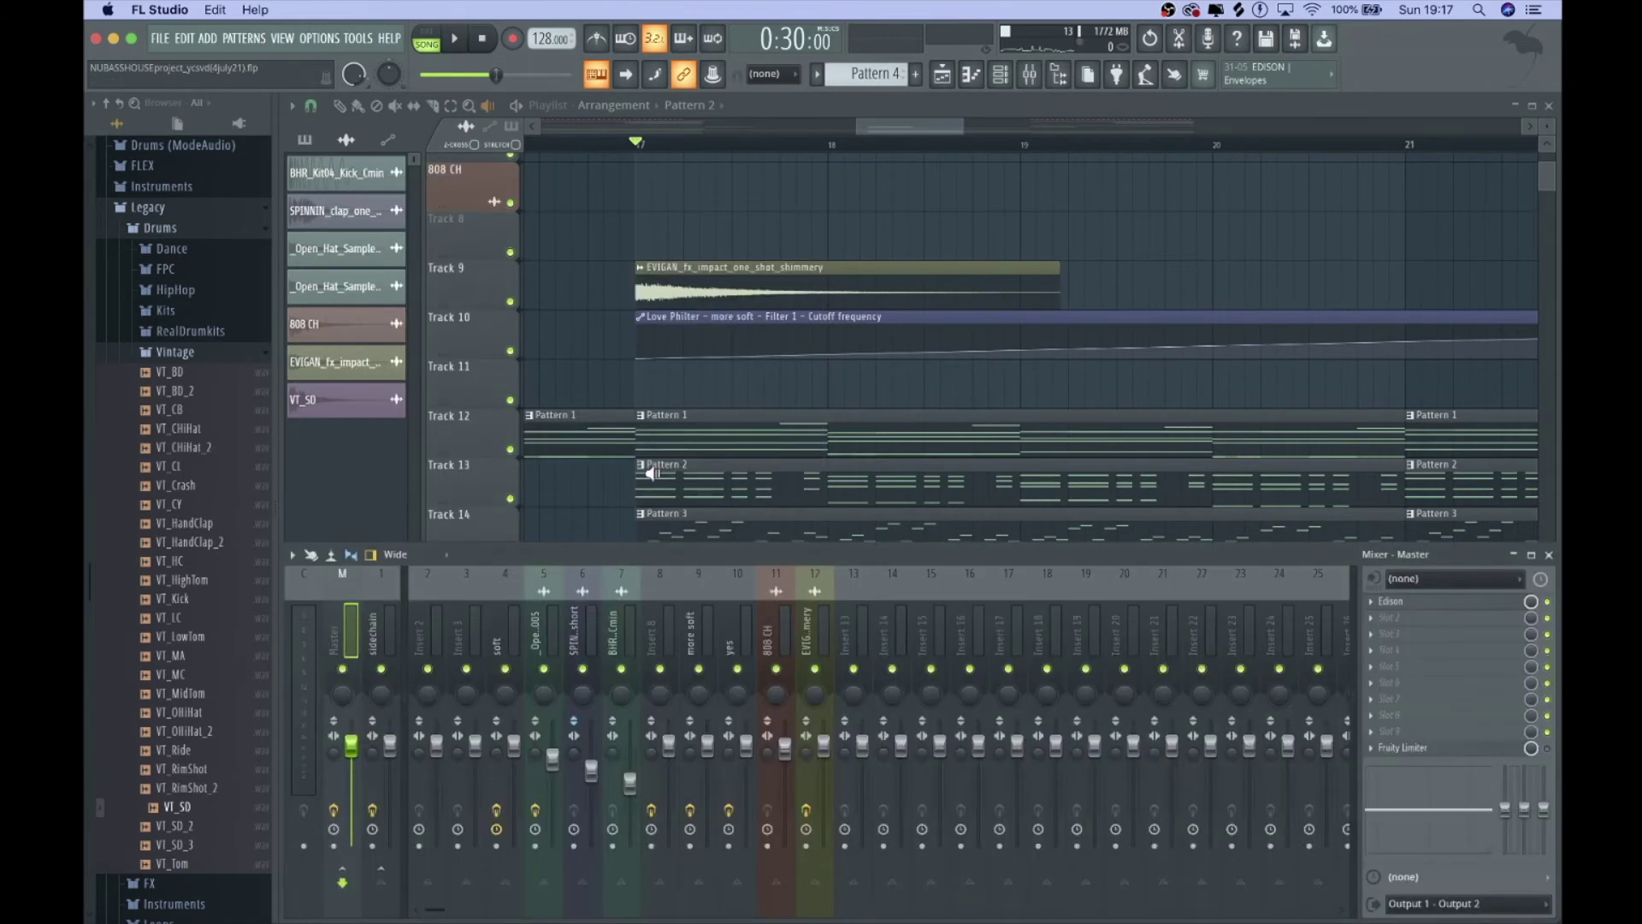
{"action": "key", "text": "F9"}
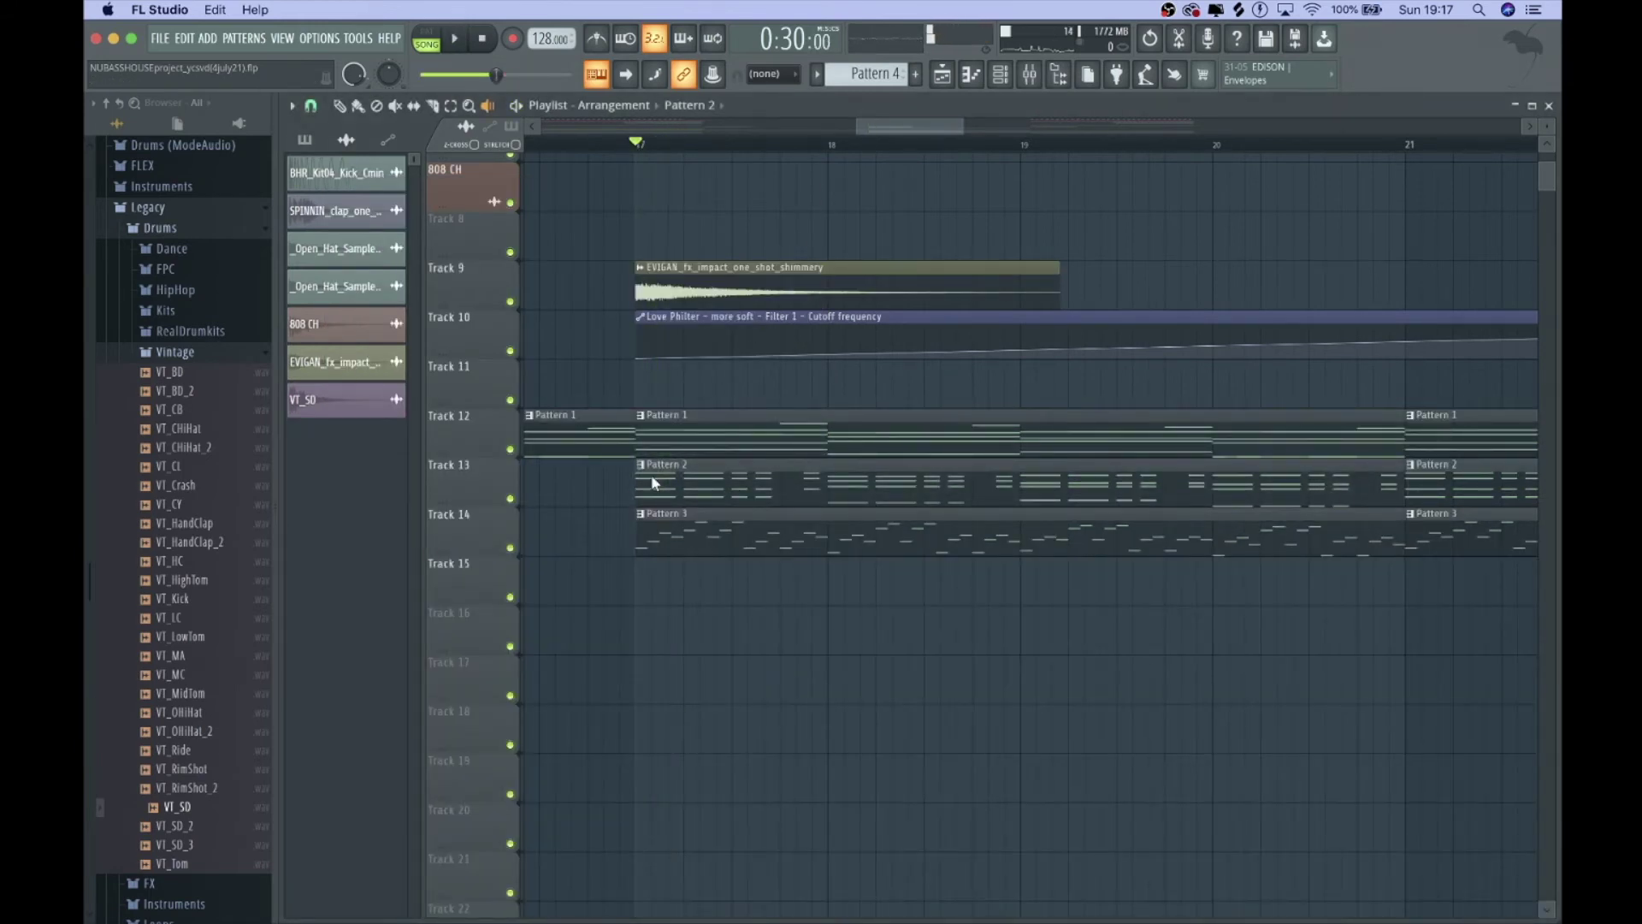
{"action": "left_click", "coordinate": [1181, 39]}
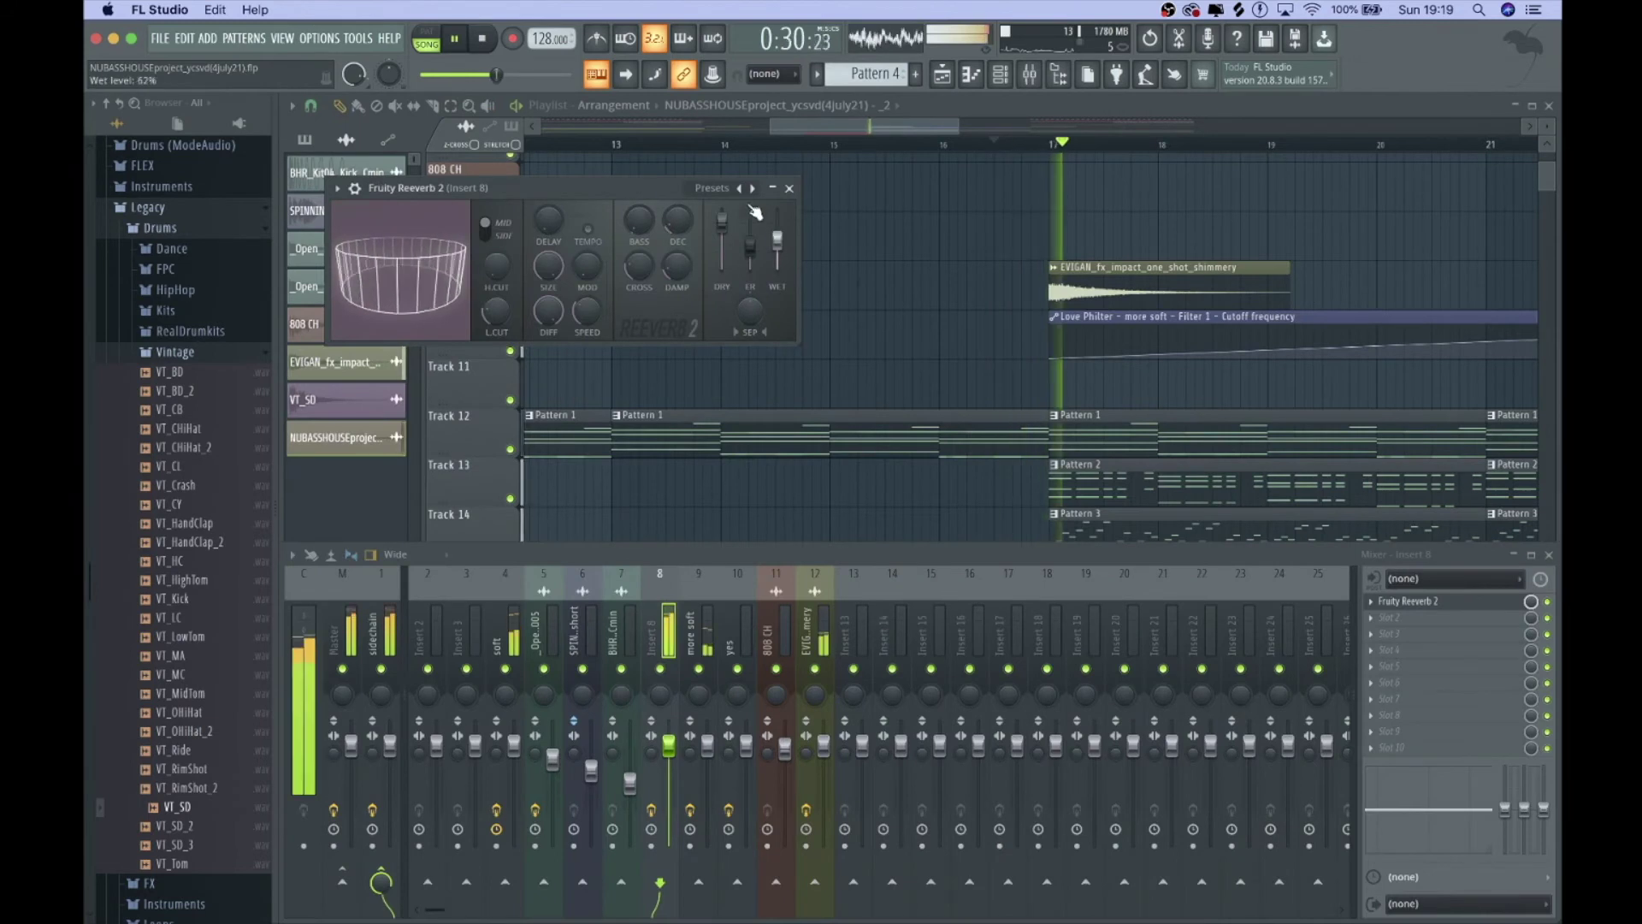
Step: Close the Fruity Reeverb 2 settings and the Mixer to reveal the Playlist arrangement
{"action": "left_click", "coordinate": [789, 188]}
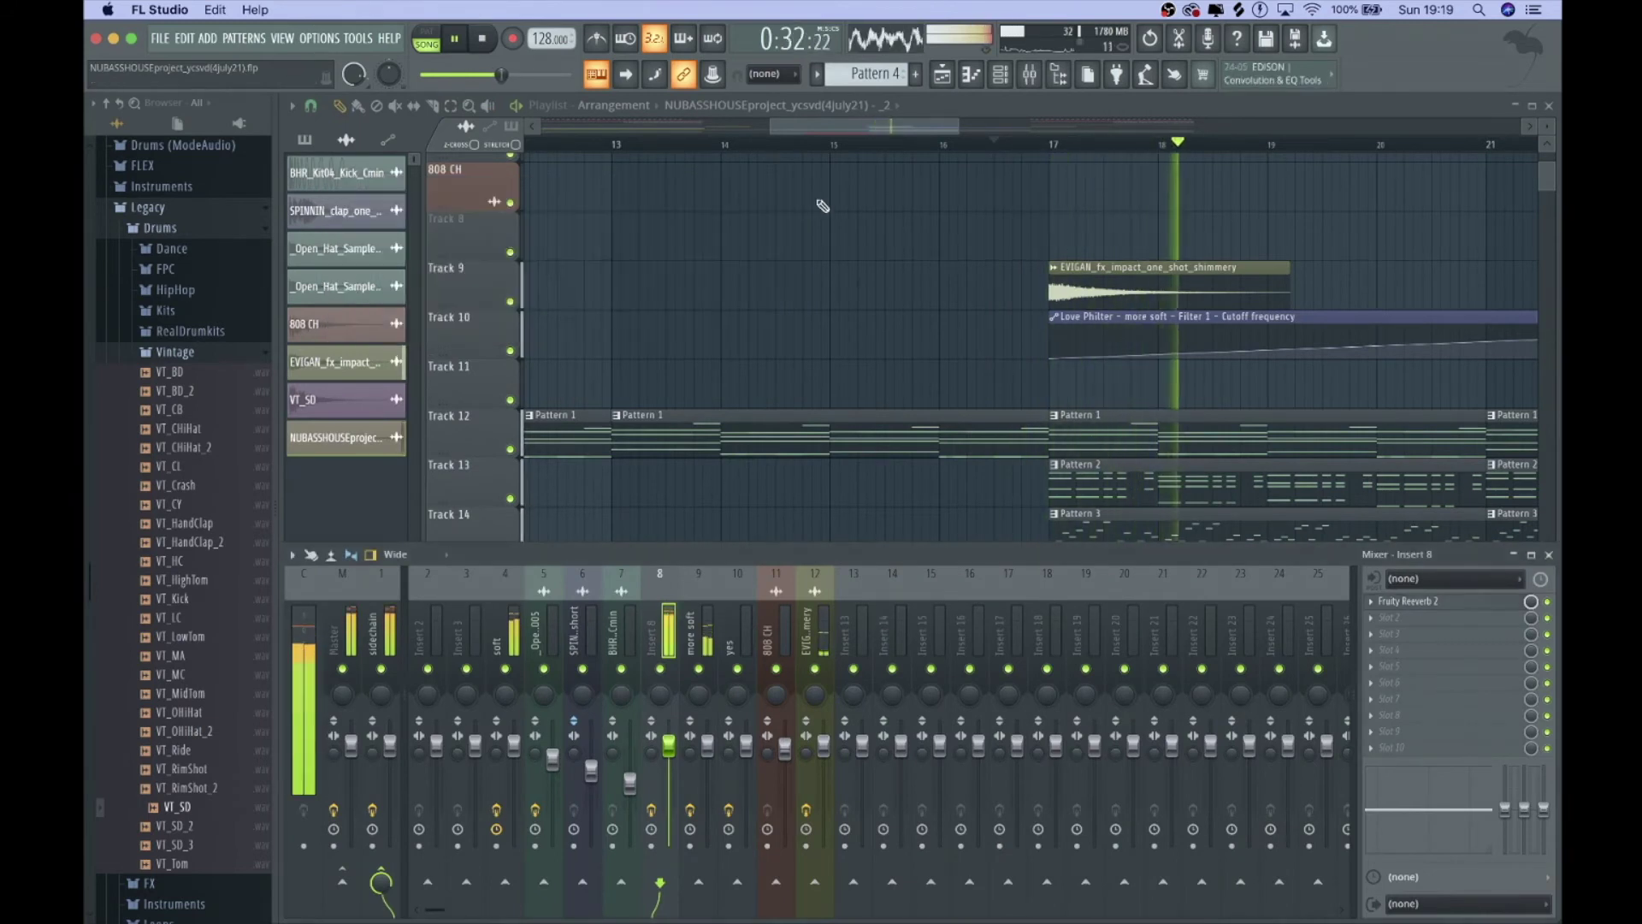
{"action": "left_click", "coordinate": [1551, 555]}
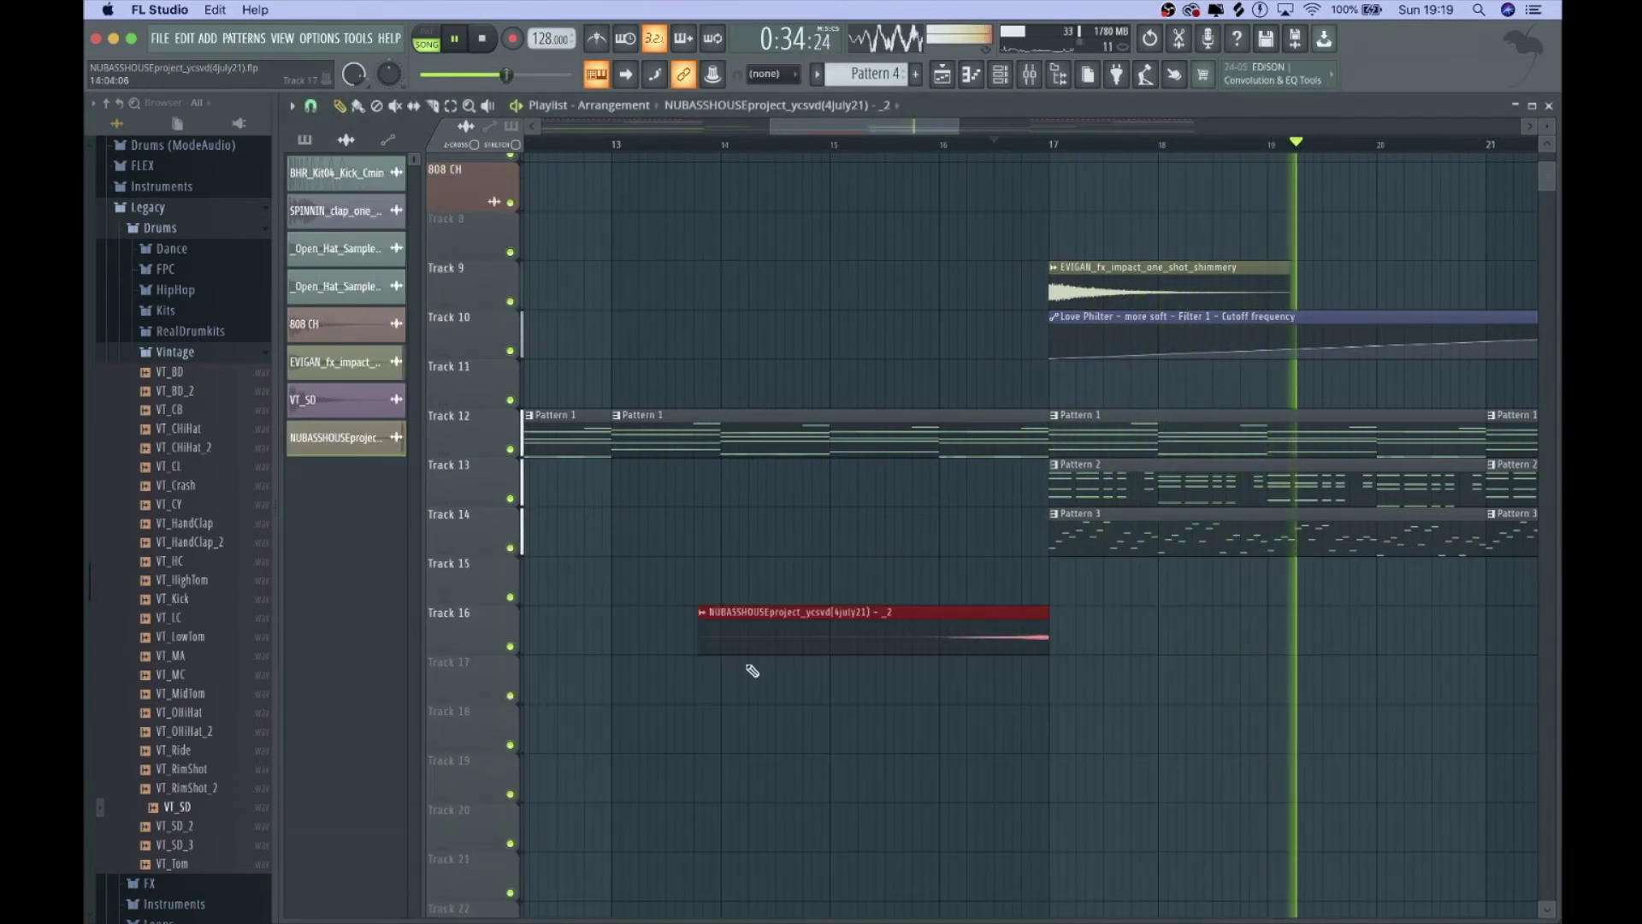